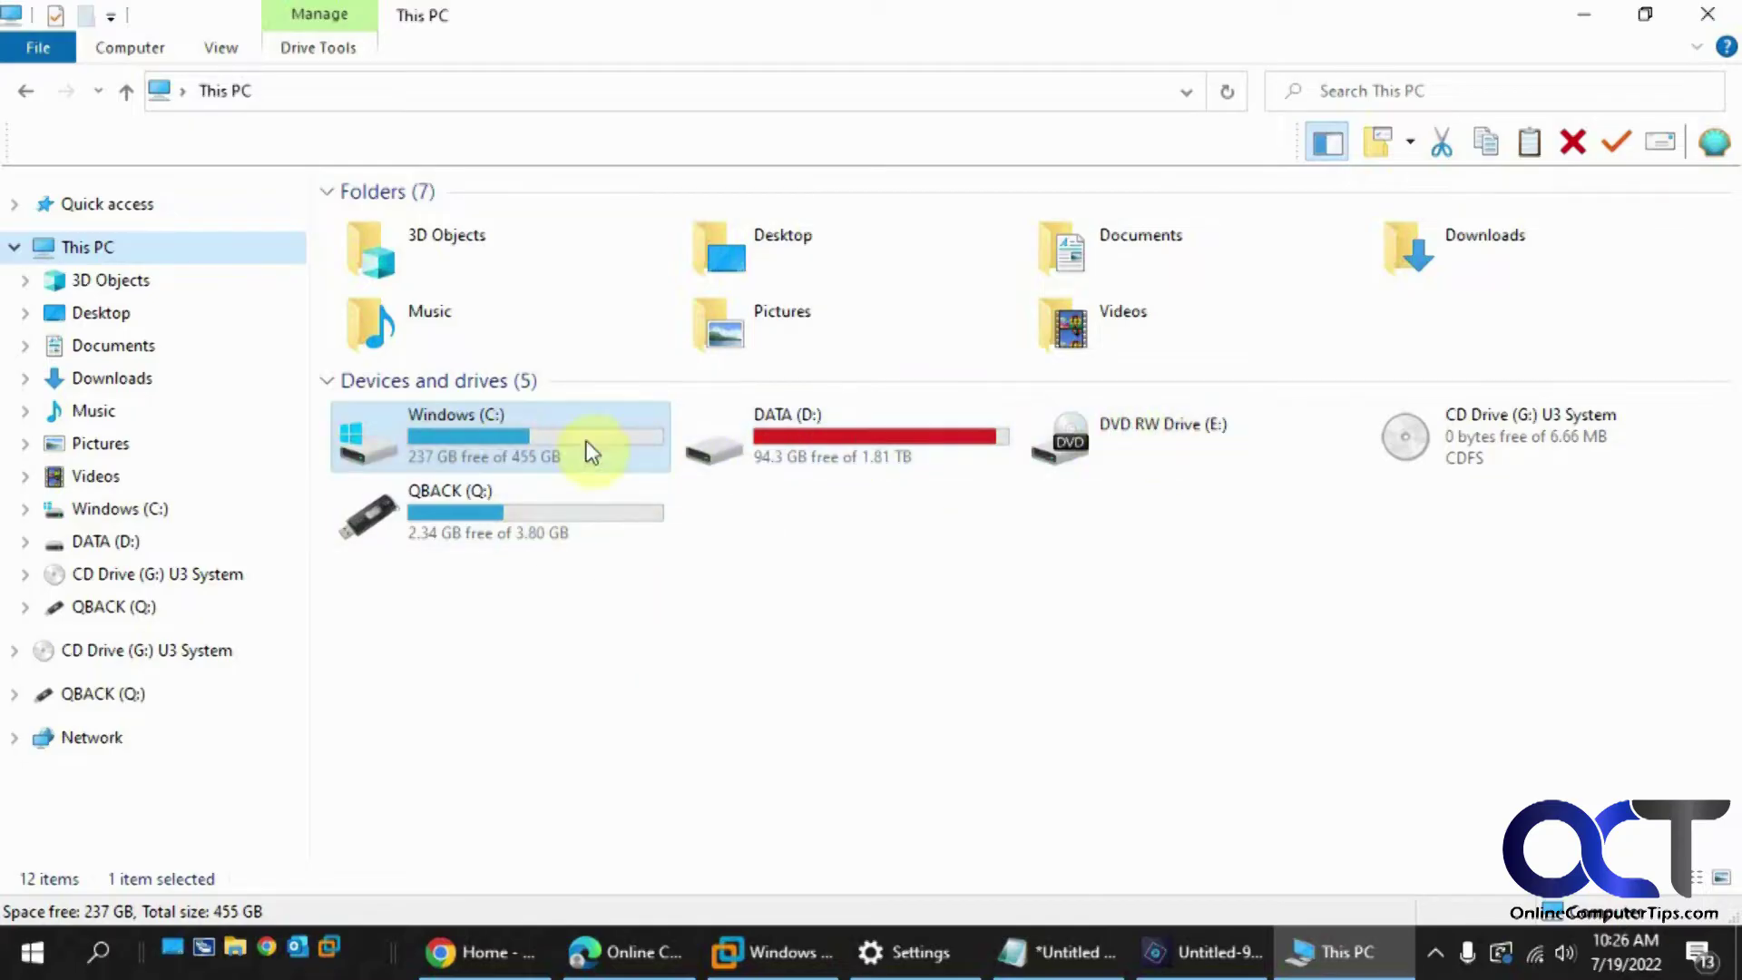
Step: Bring Settings forward and show System > Storage usage for the system drive
mouse_move(557, 432)
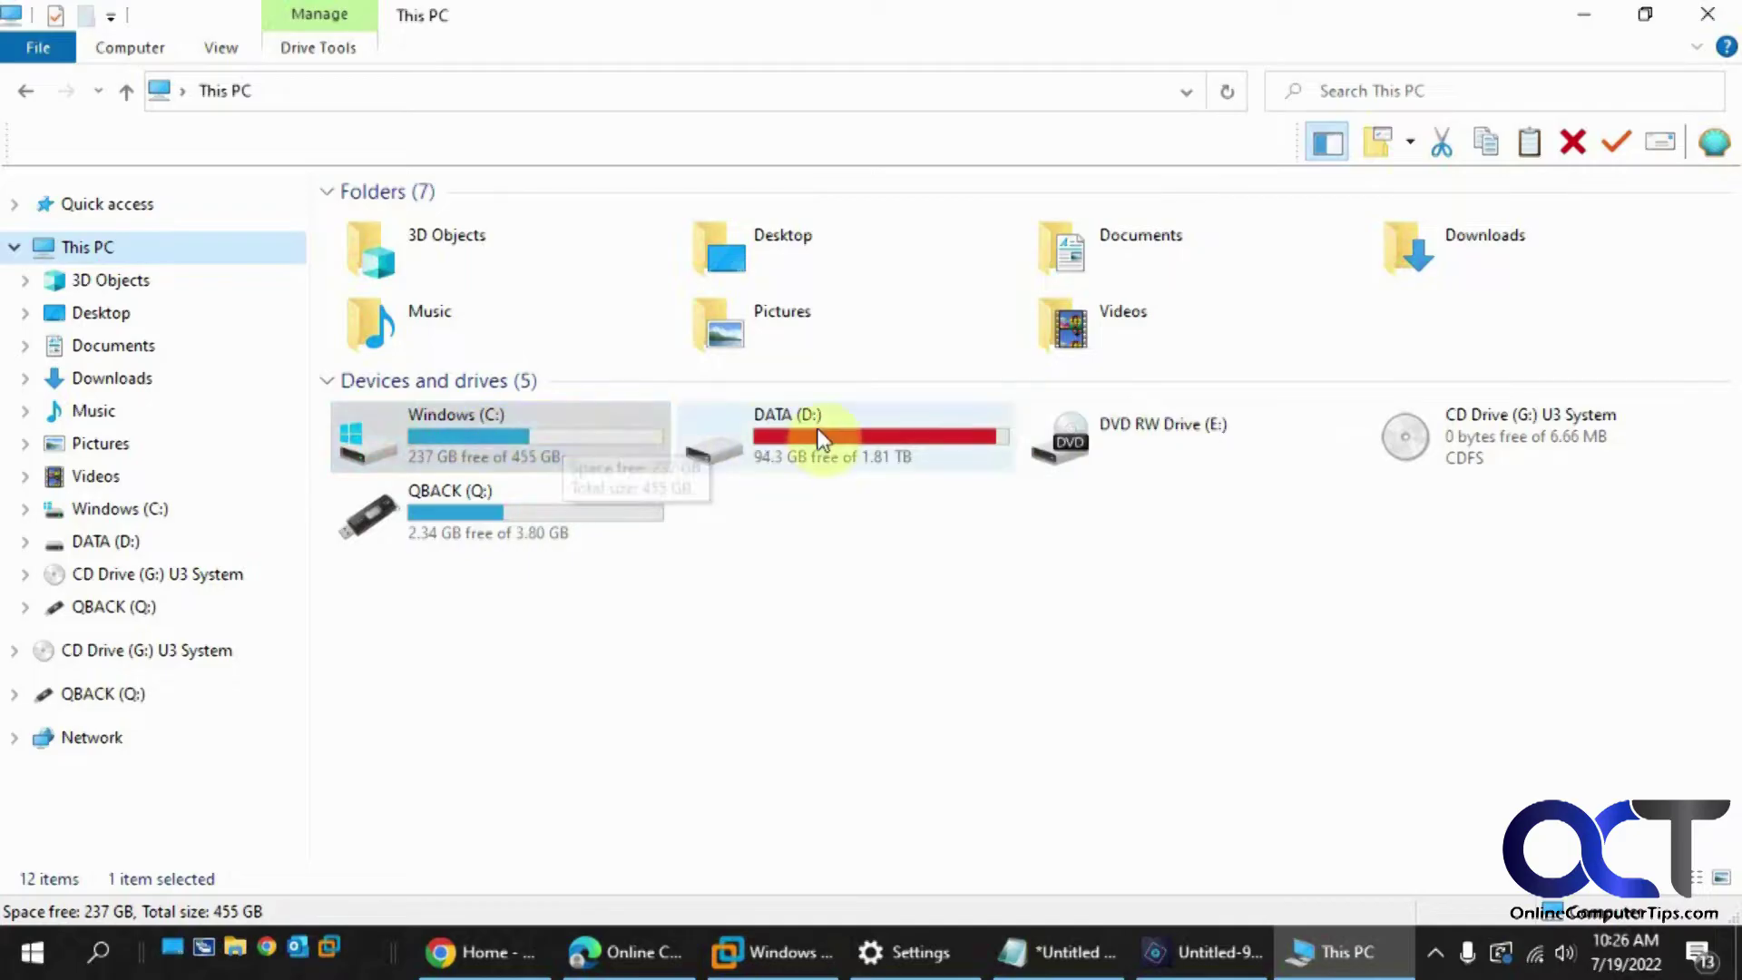
mouse_move(827, 442)
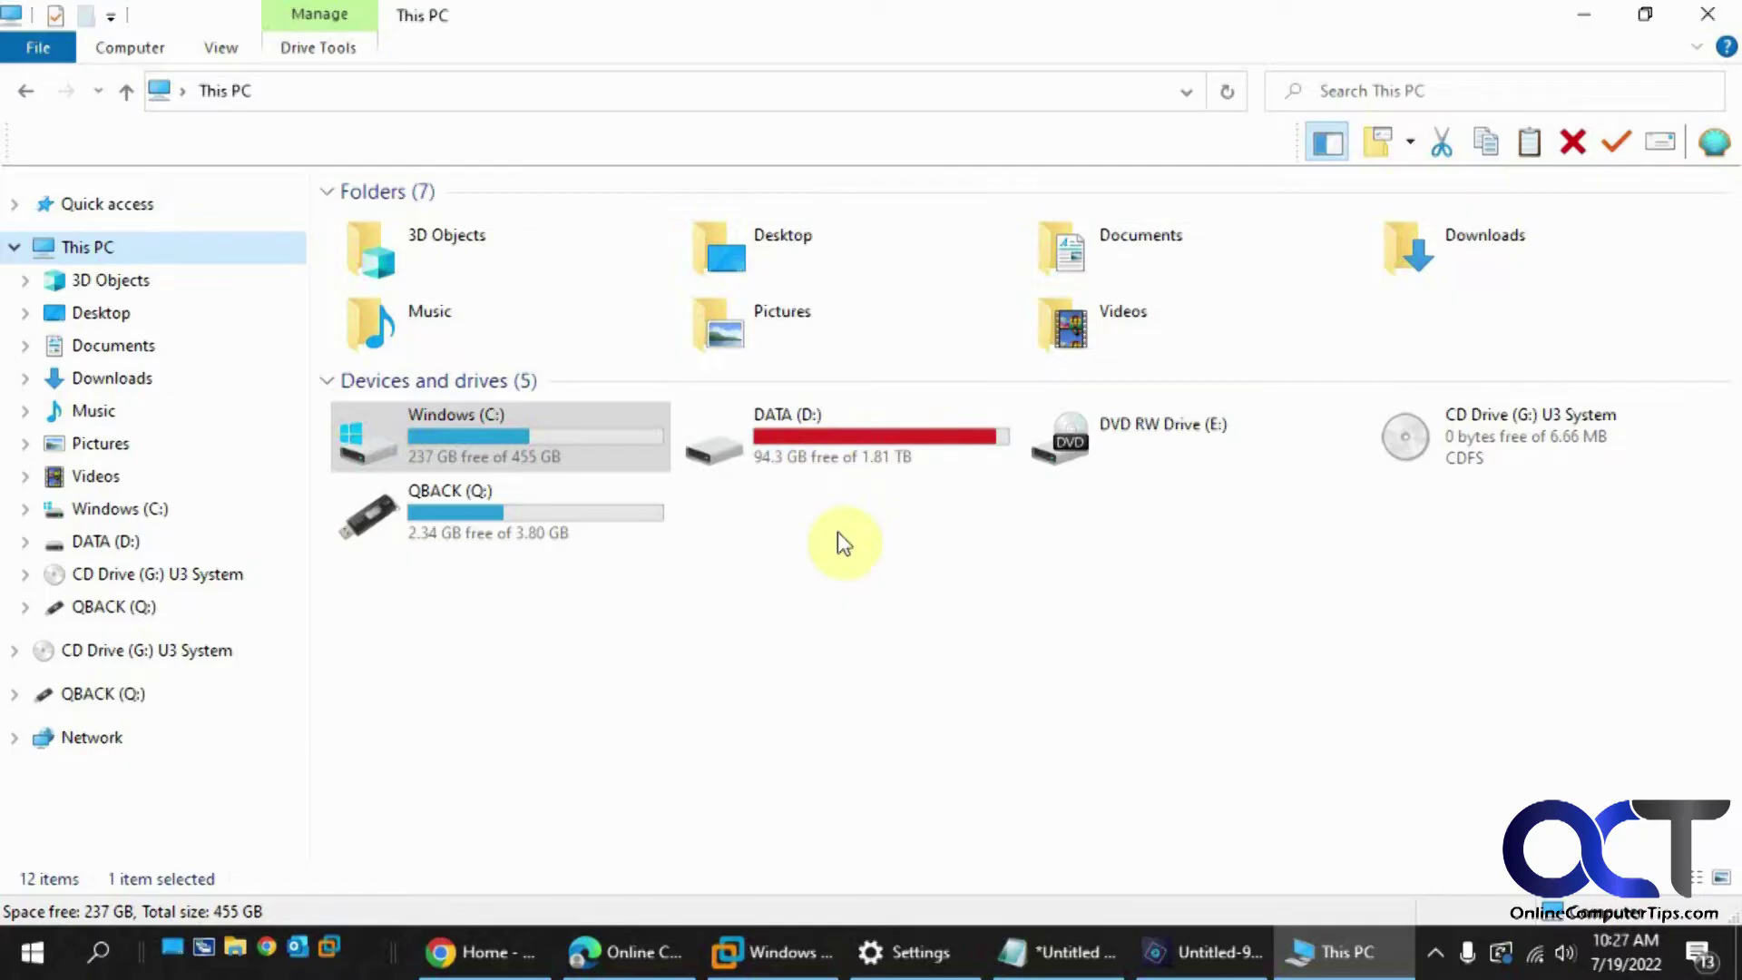
click(917, 952)
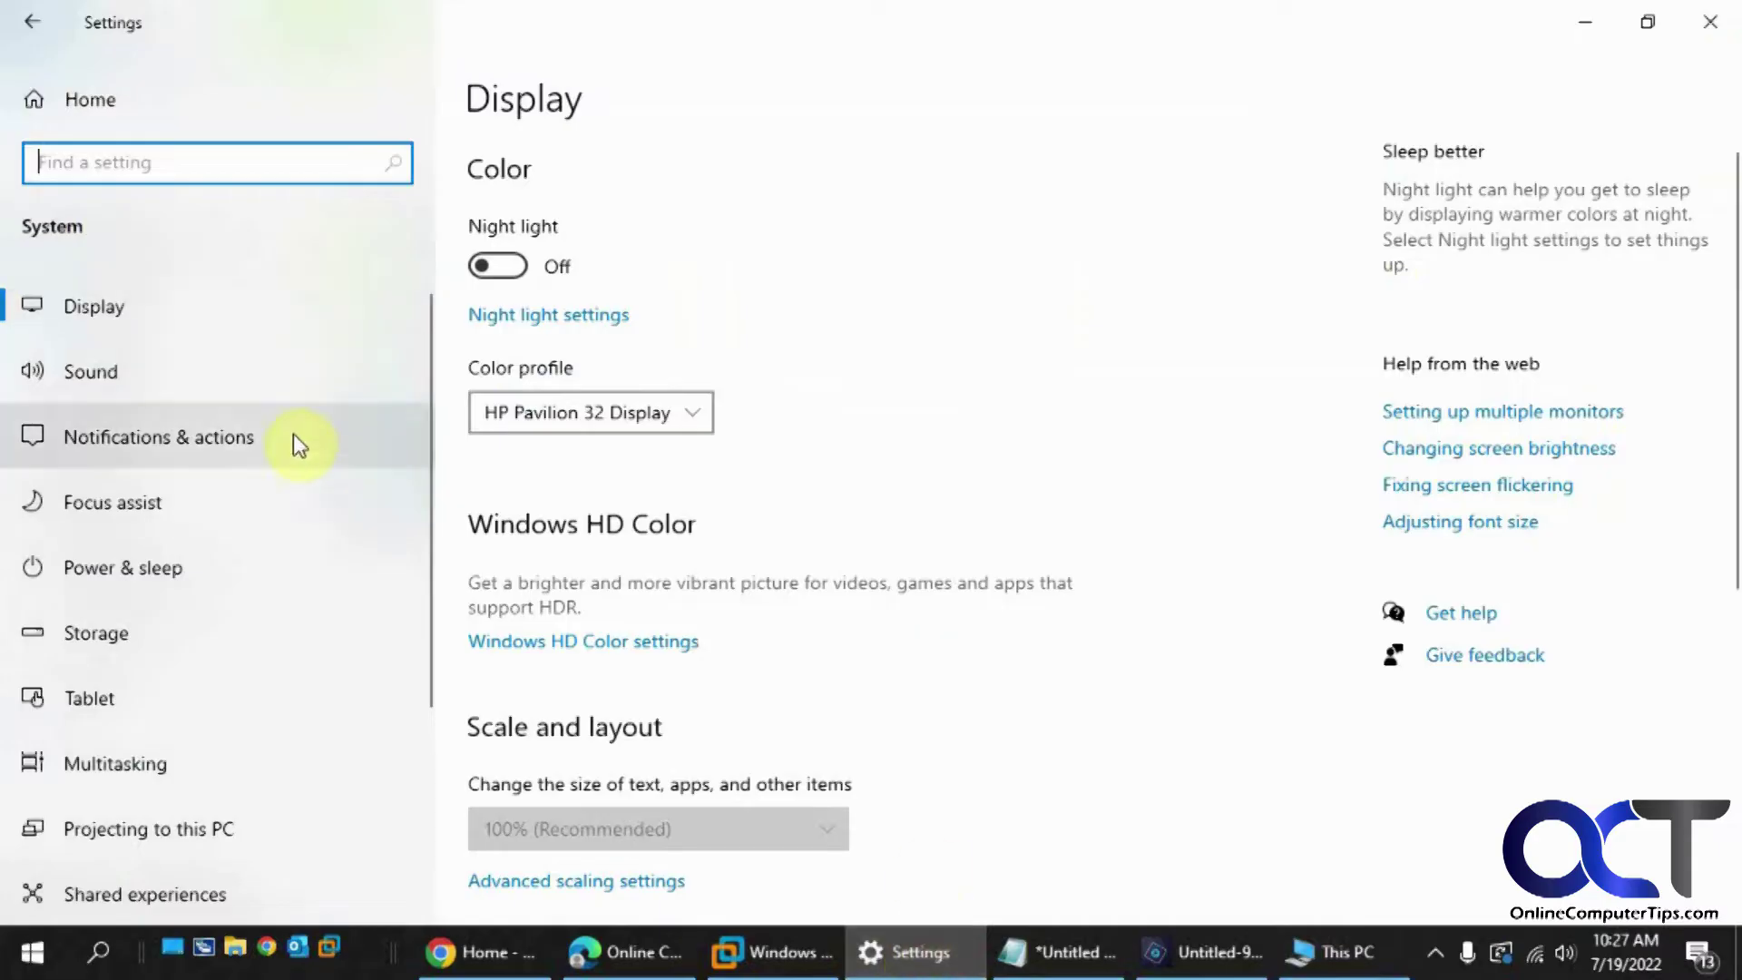
click(116, 634)
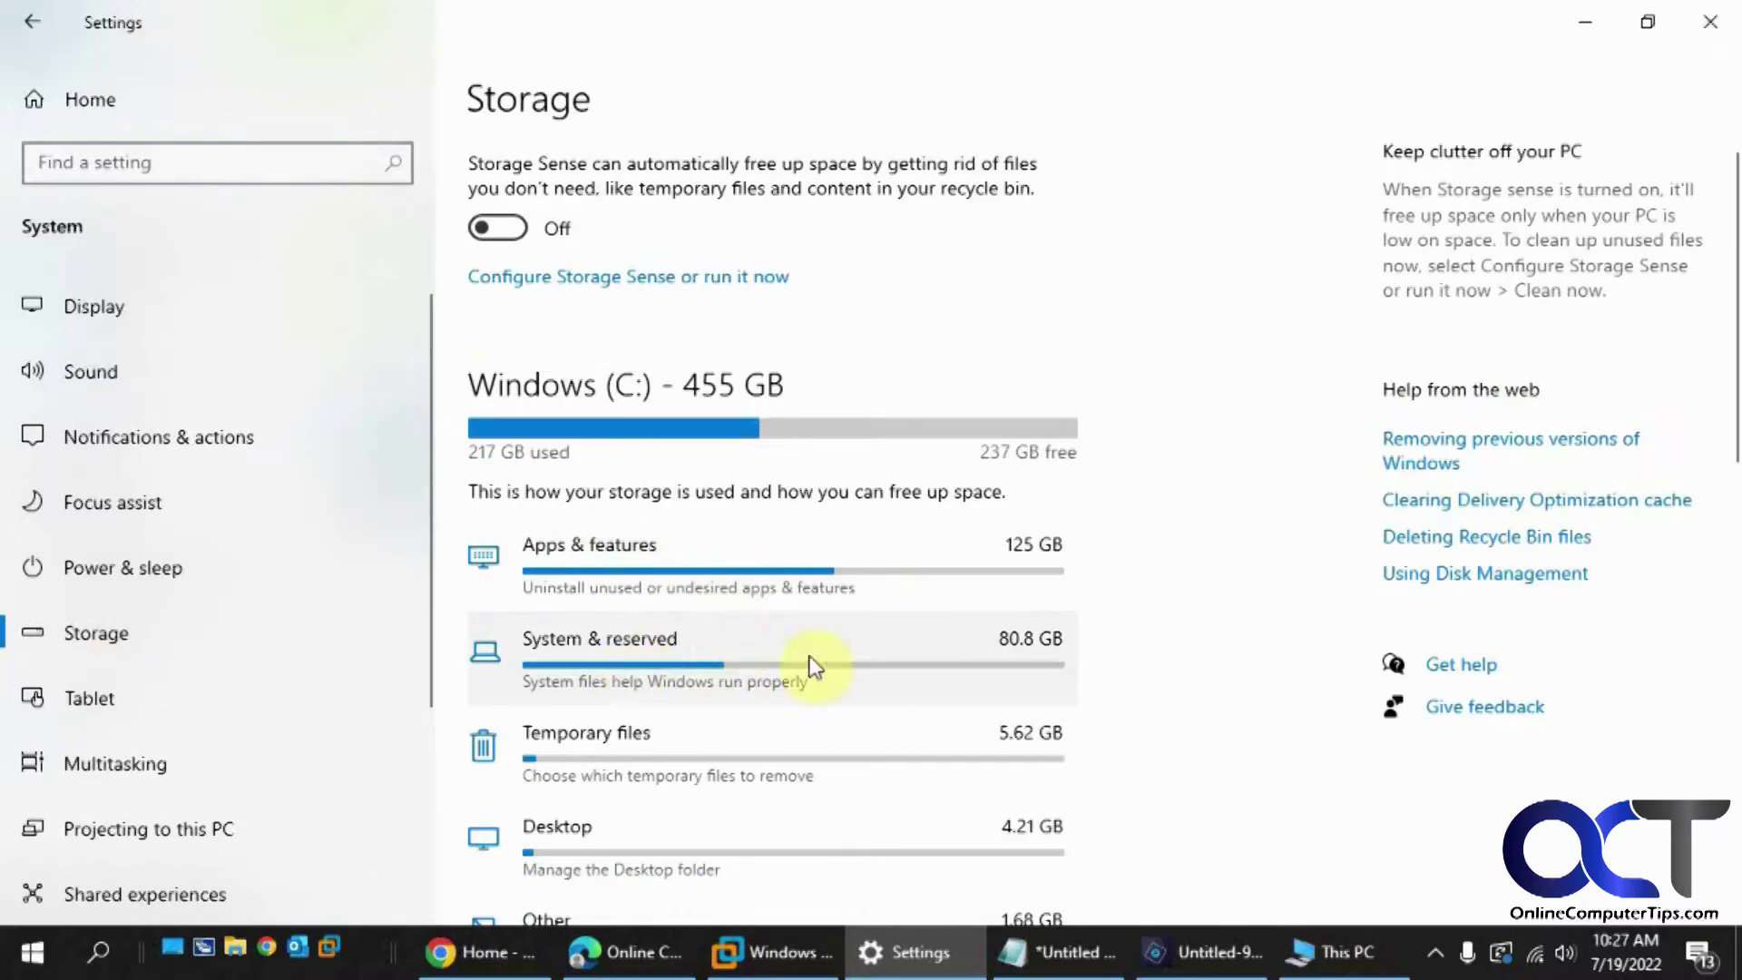
scroll(1208, 599, down, 5)
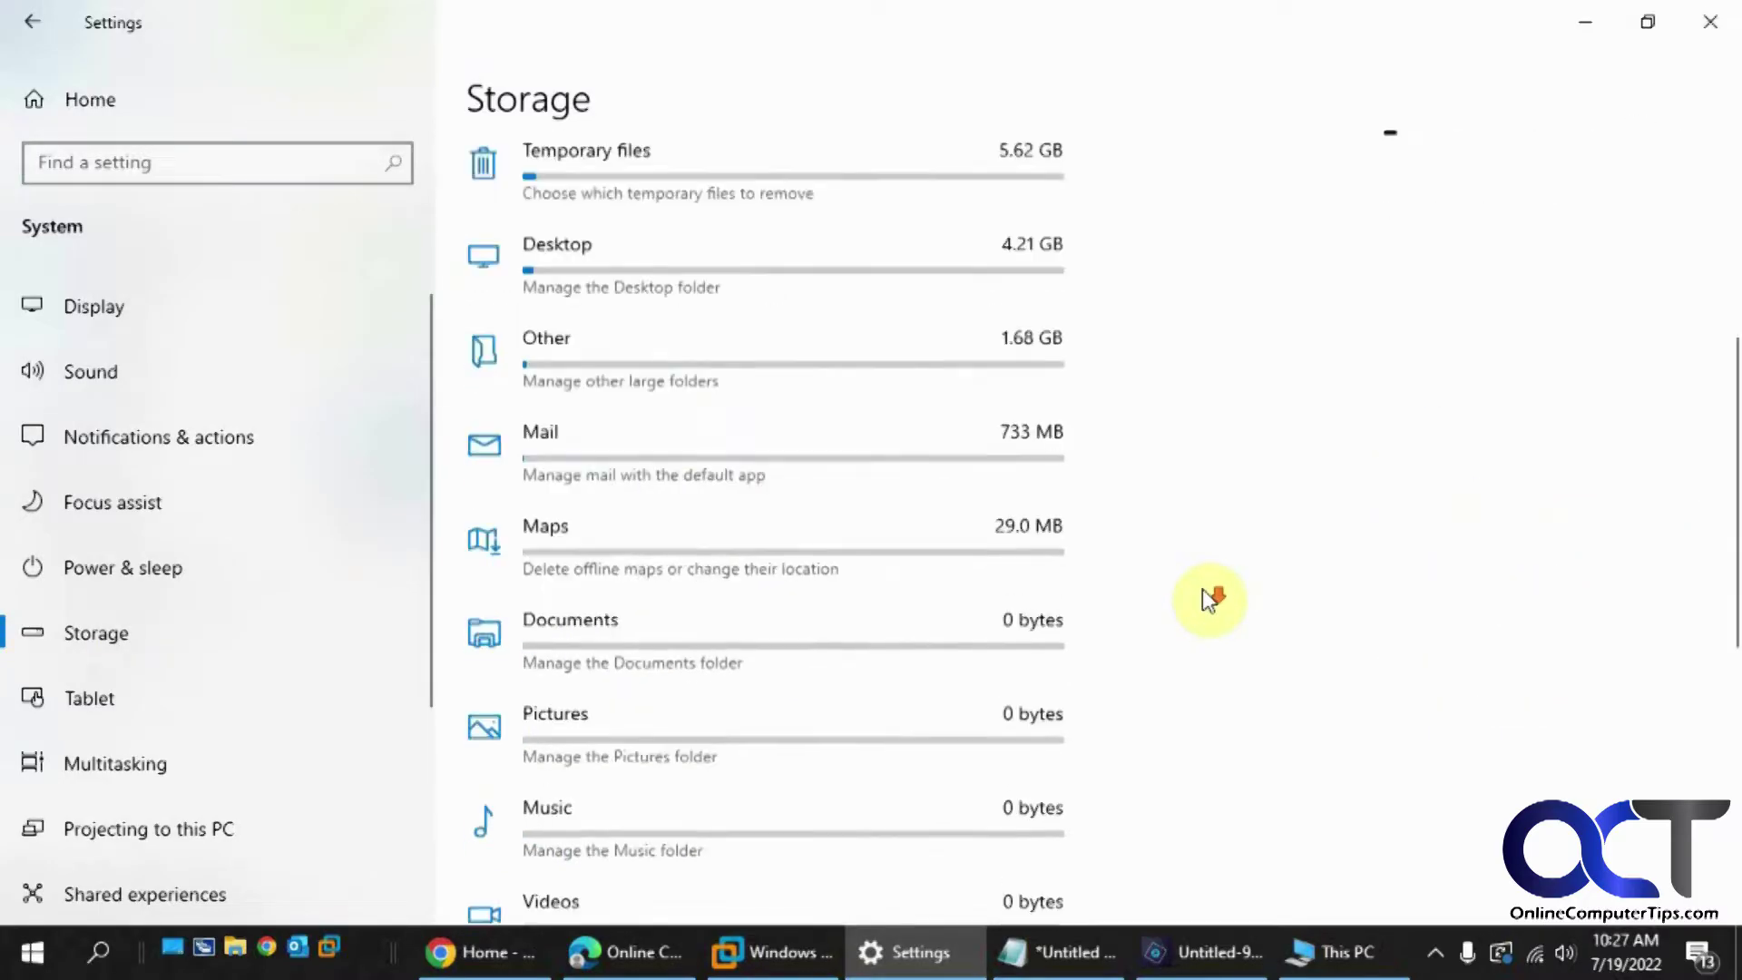
scroll(1207, 600, up, 5)
scroll(1206, 595, down, 10)
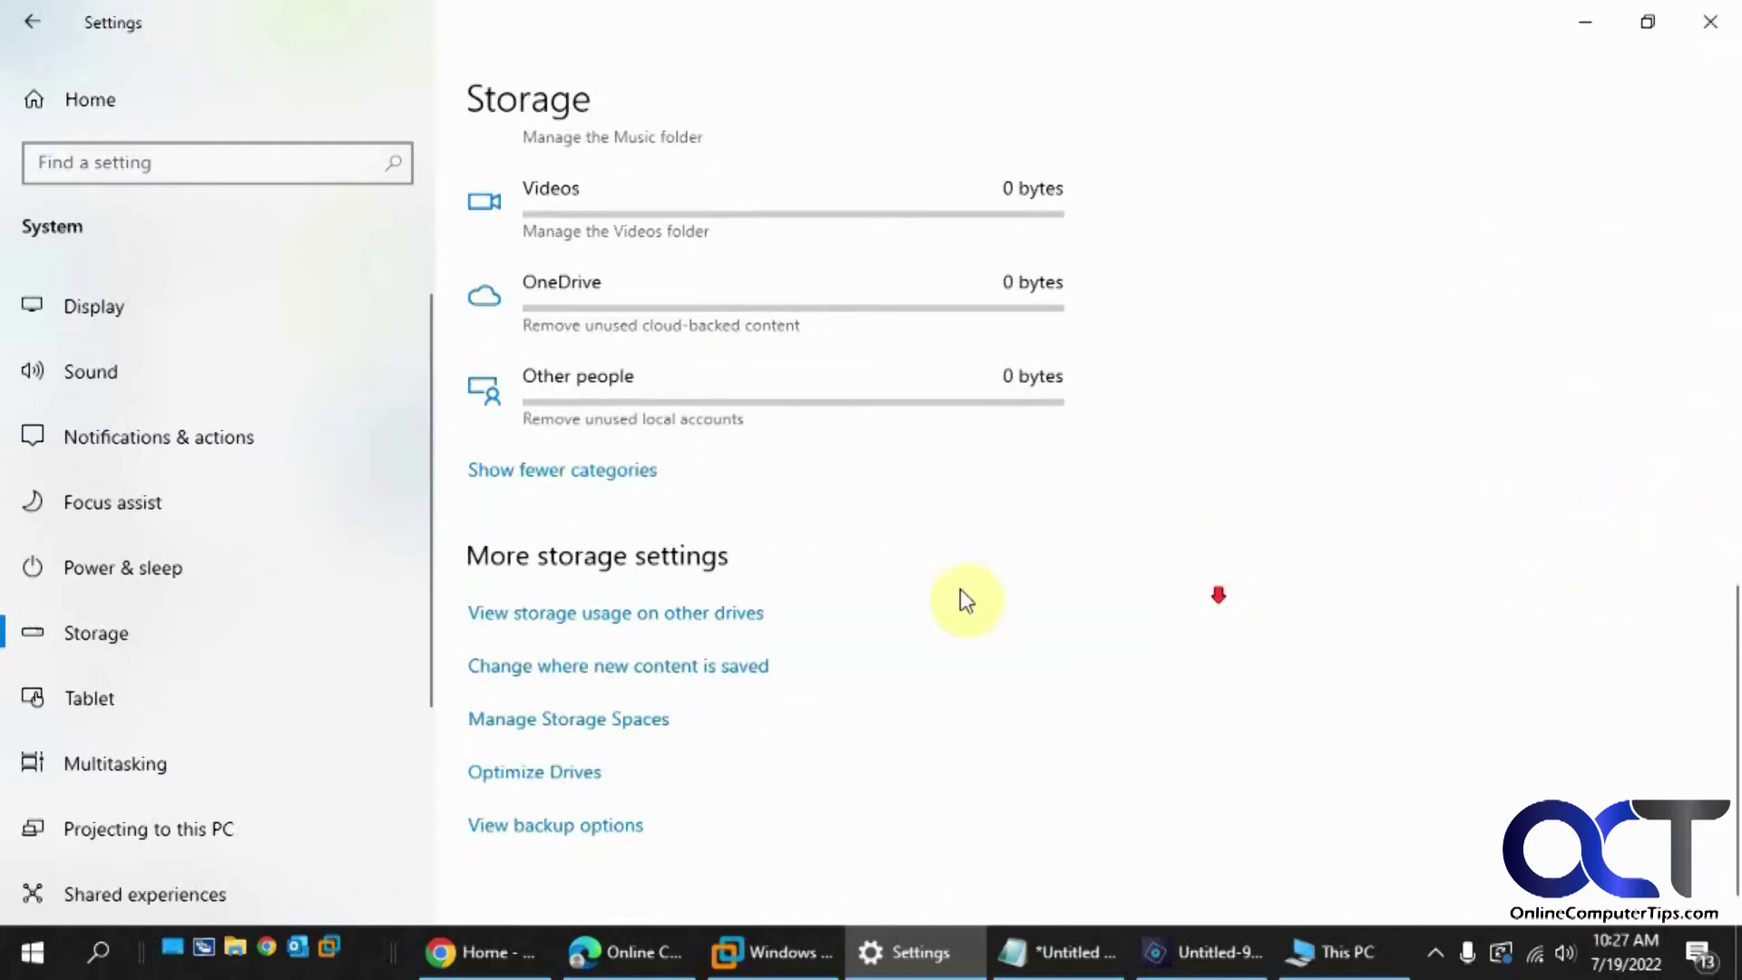
Step: Toggle fewer/more storage categories, then view storage usage on other drives (C:, D:, Q:)
click(603, 489)
scroll(934, 448, up, 5)
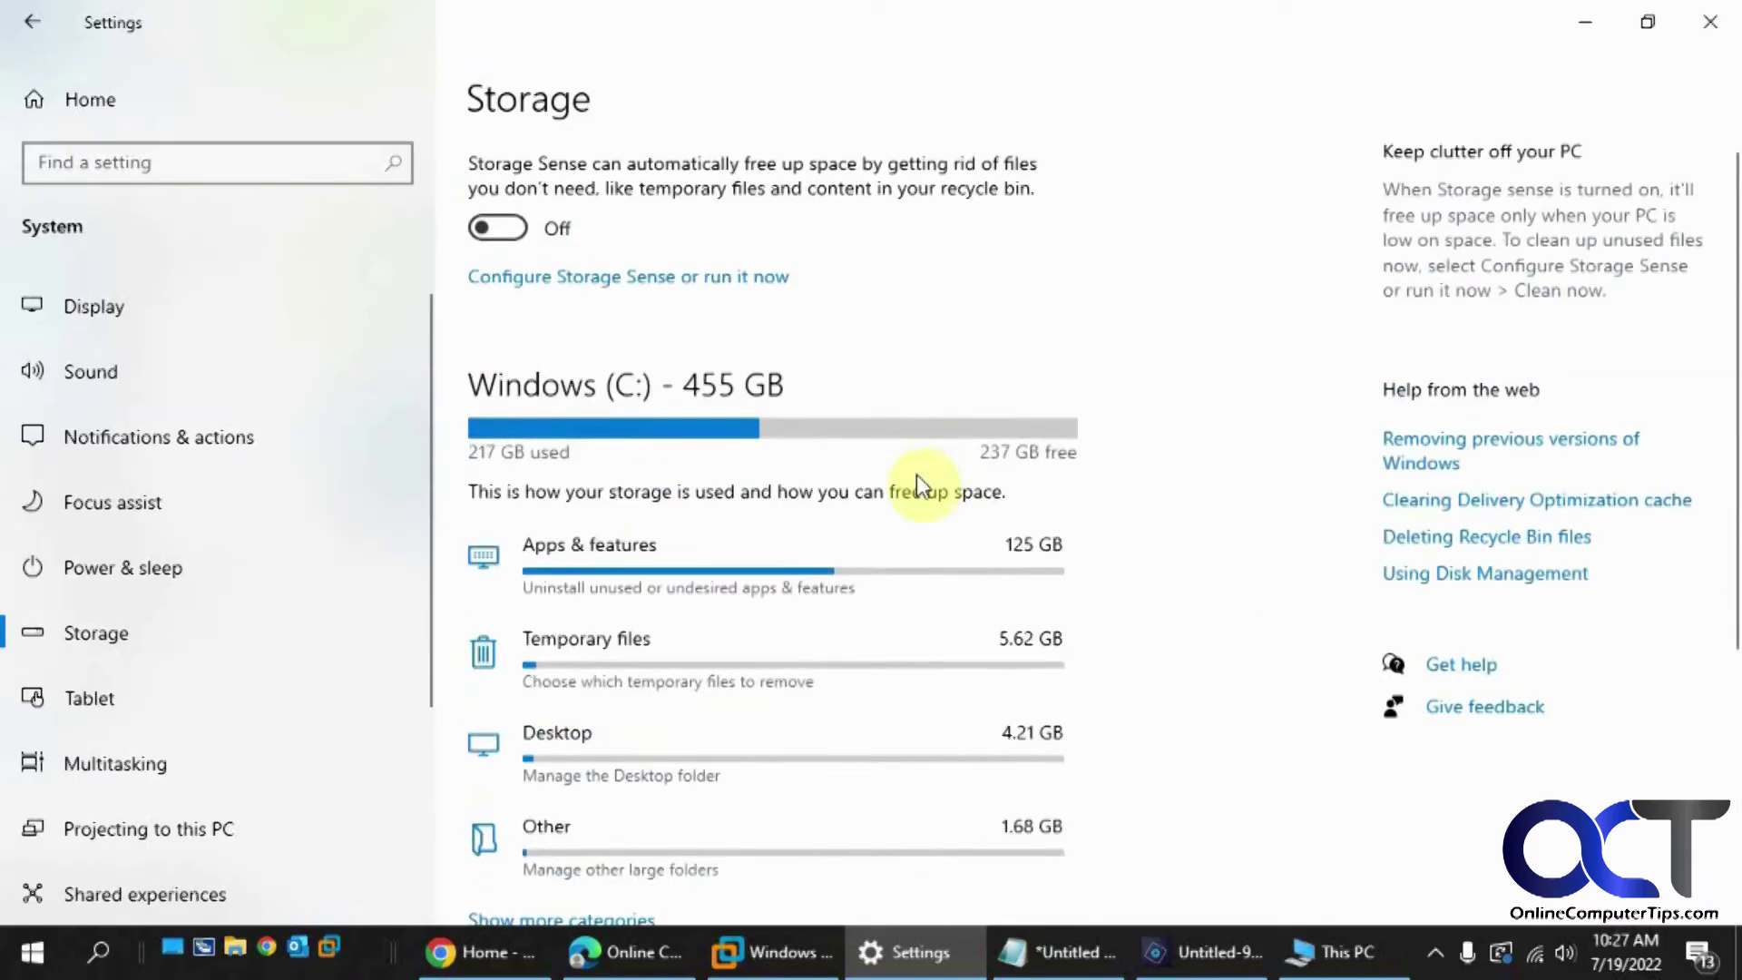
click(591, 921)
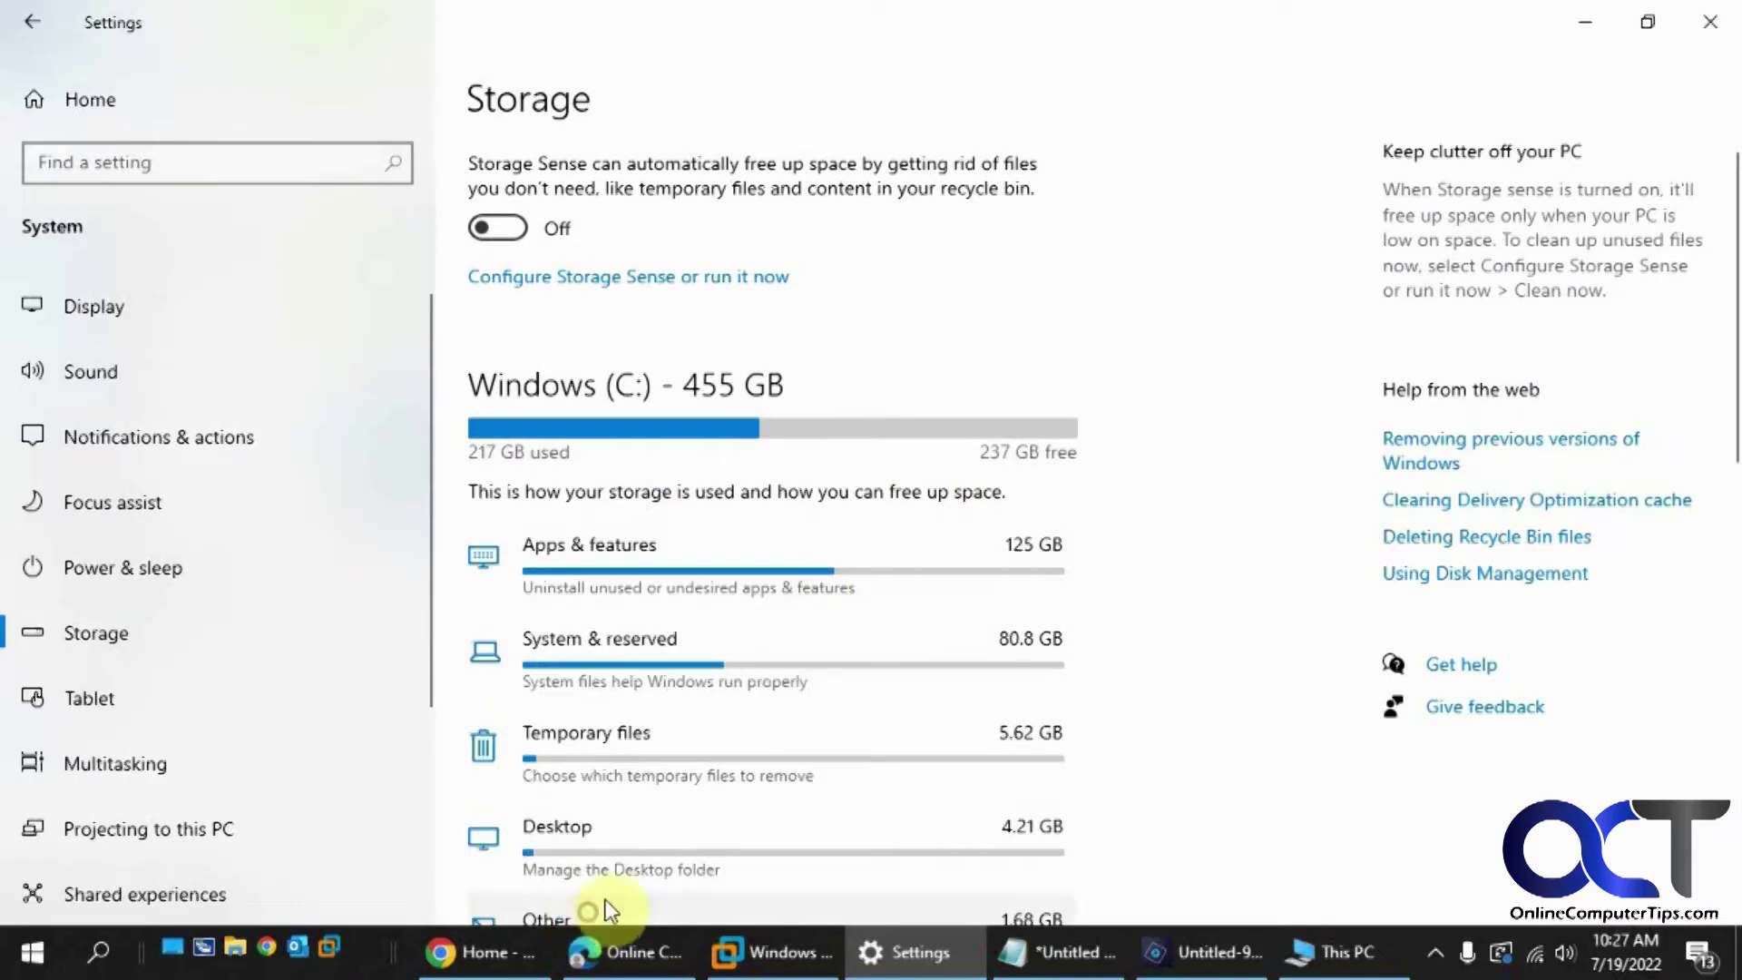
scroll(771, 758, down, 4)
scroll(772, 759, down, 3)
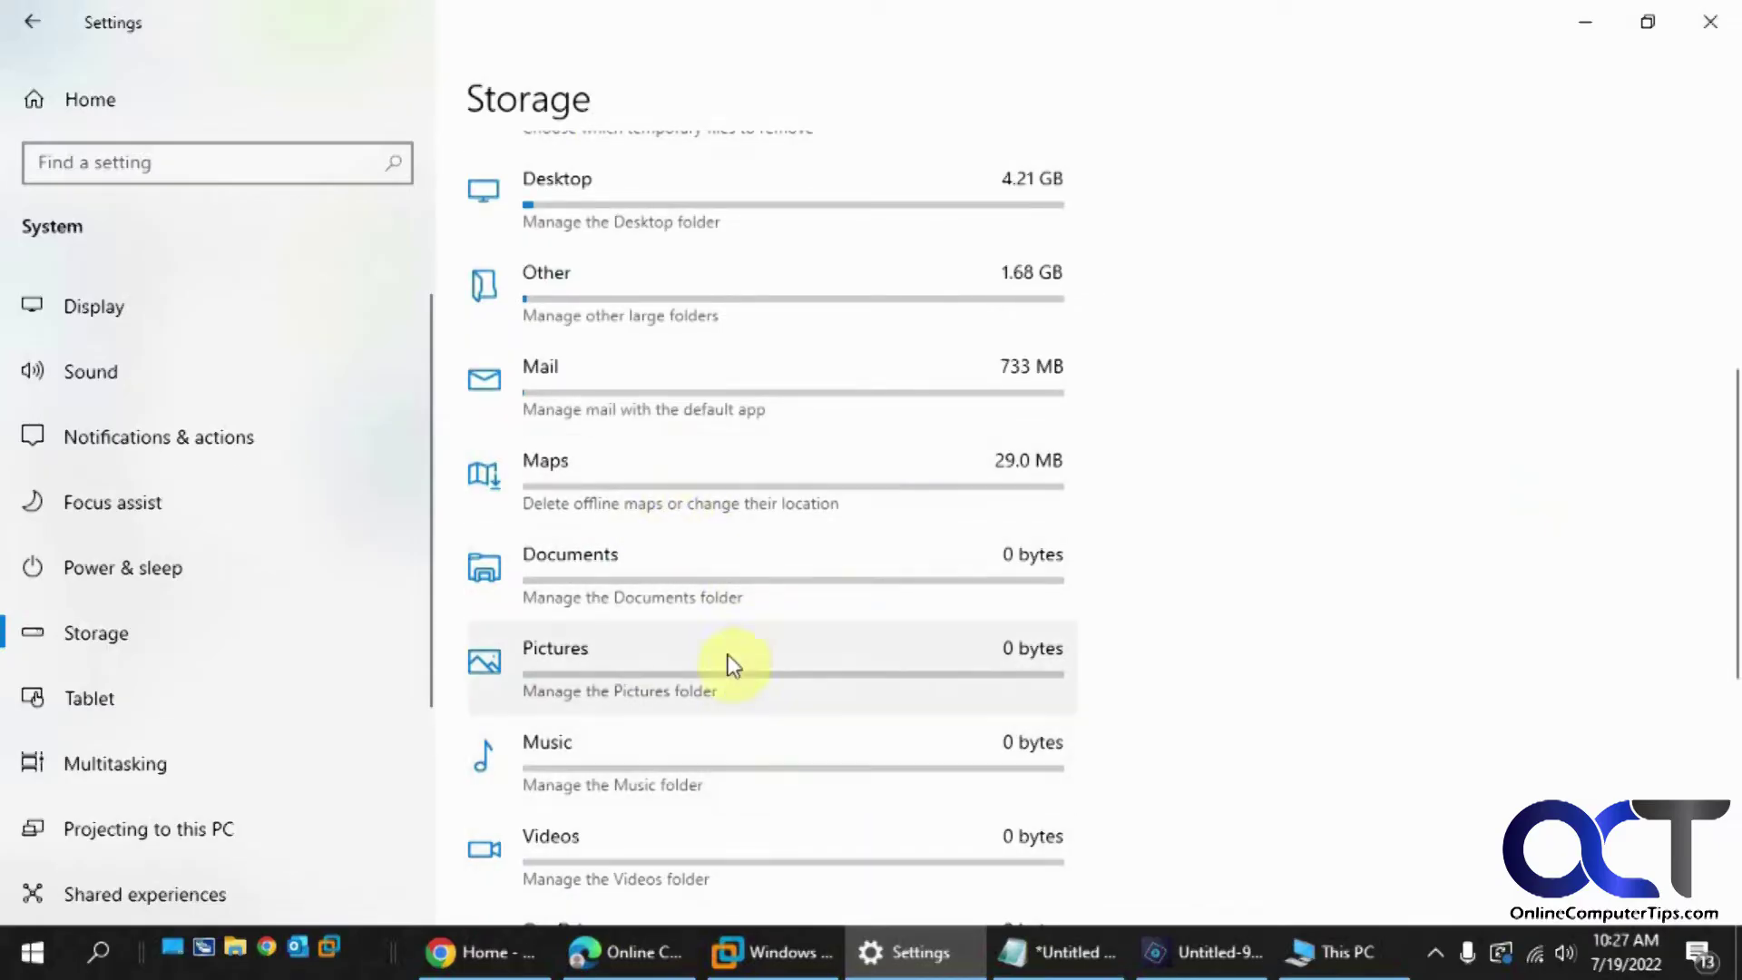
scroll(817, 586, up, 6)
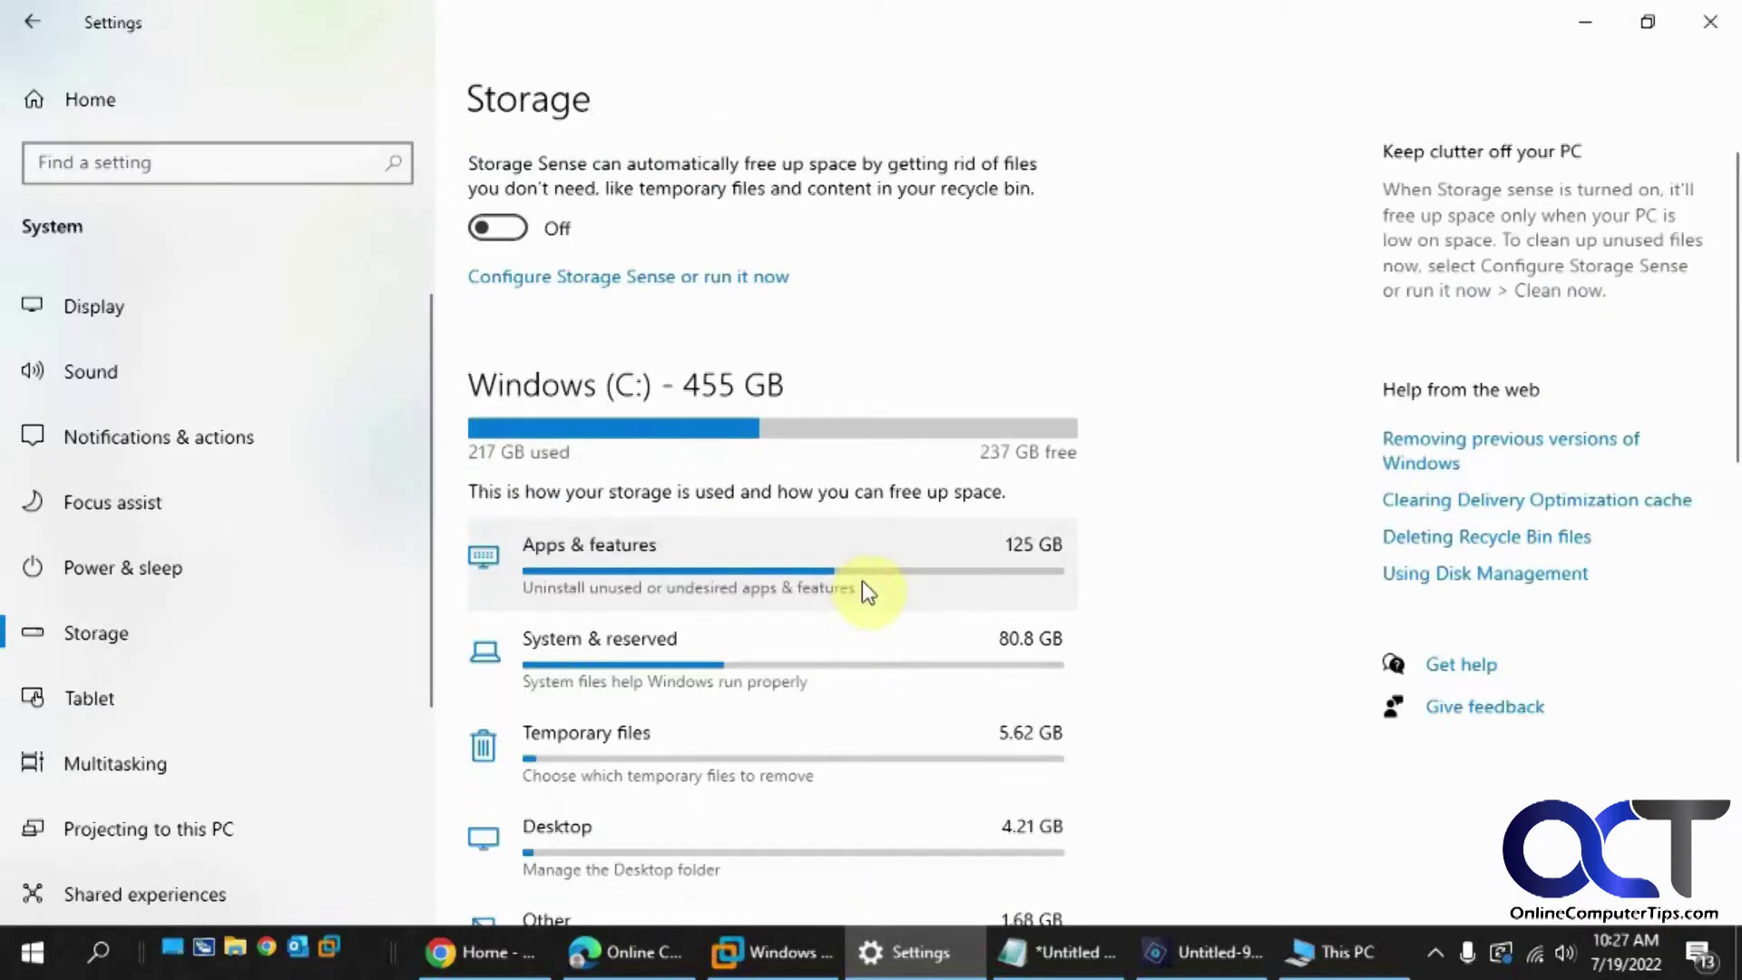
scroll(831, 681, down, 10)
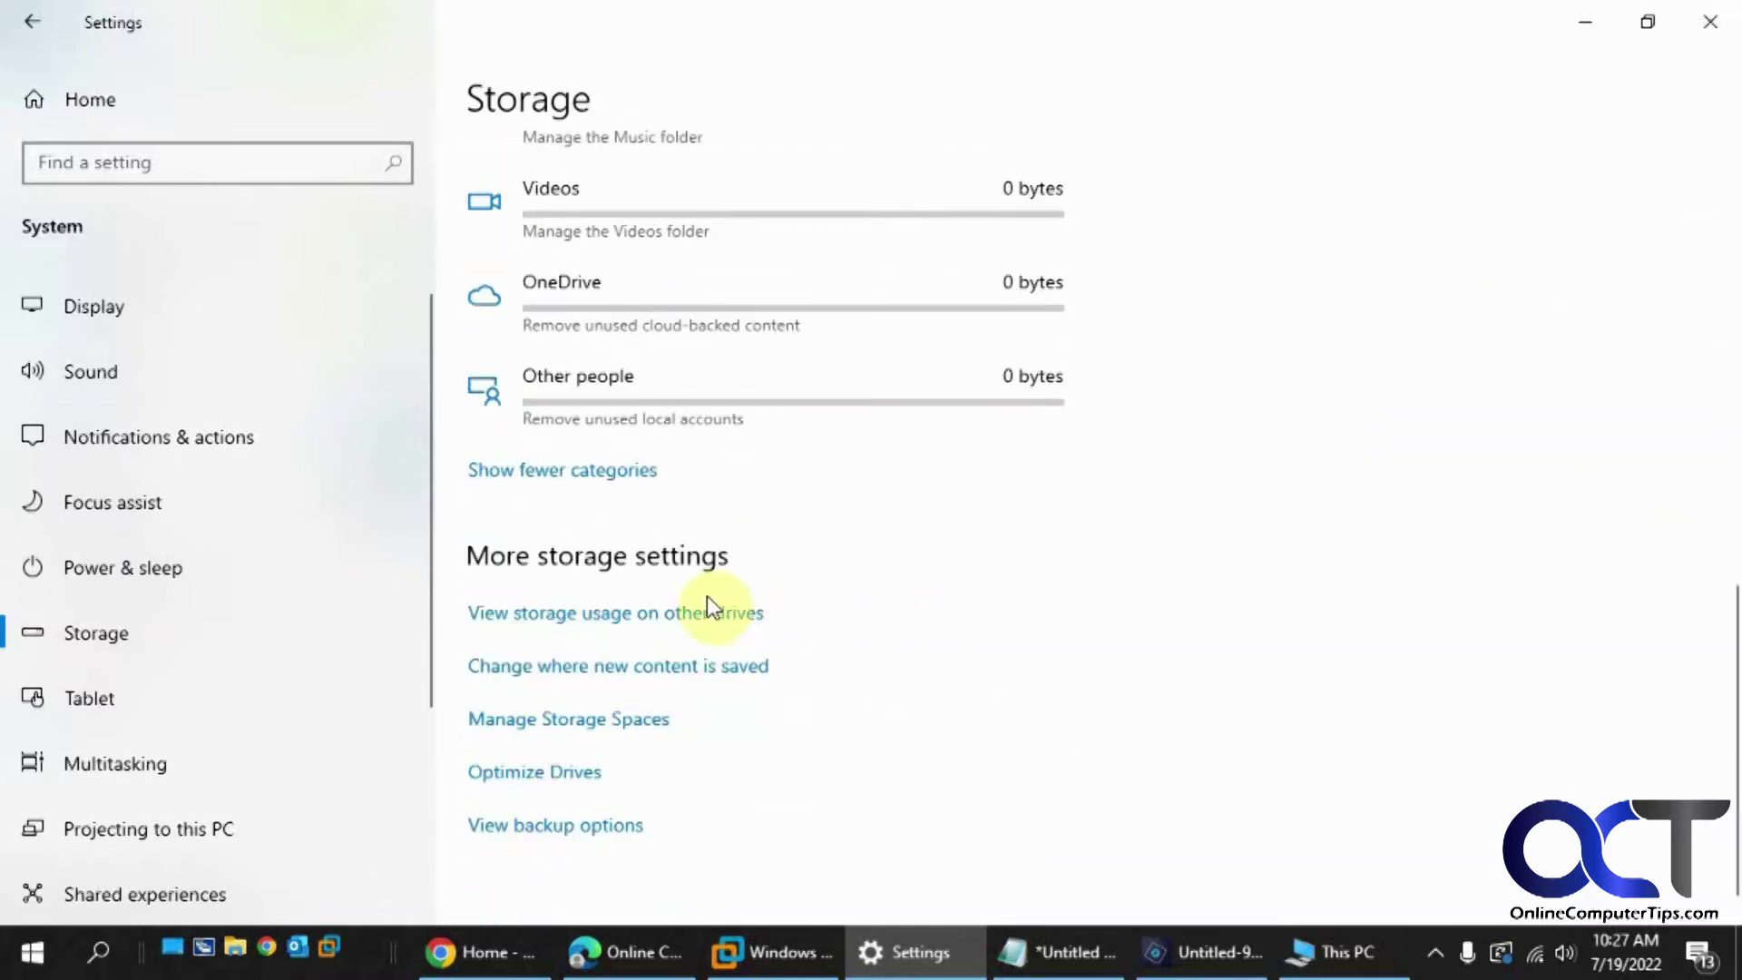
click(551, 617)
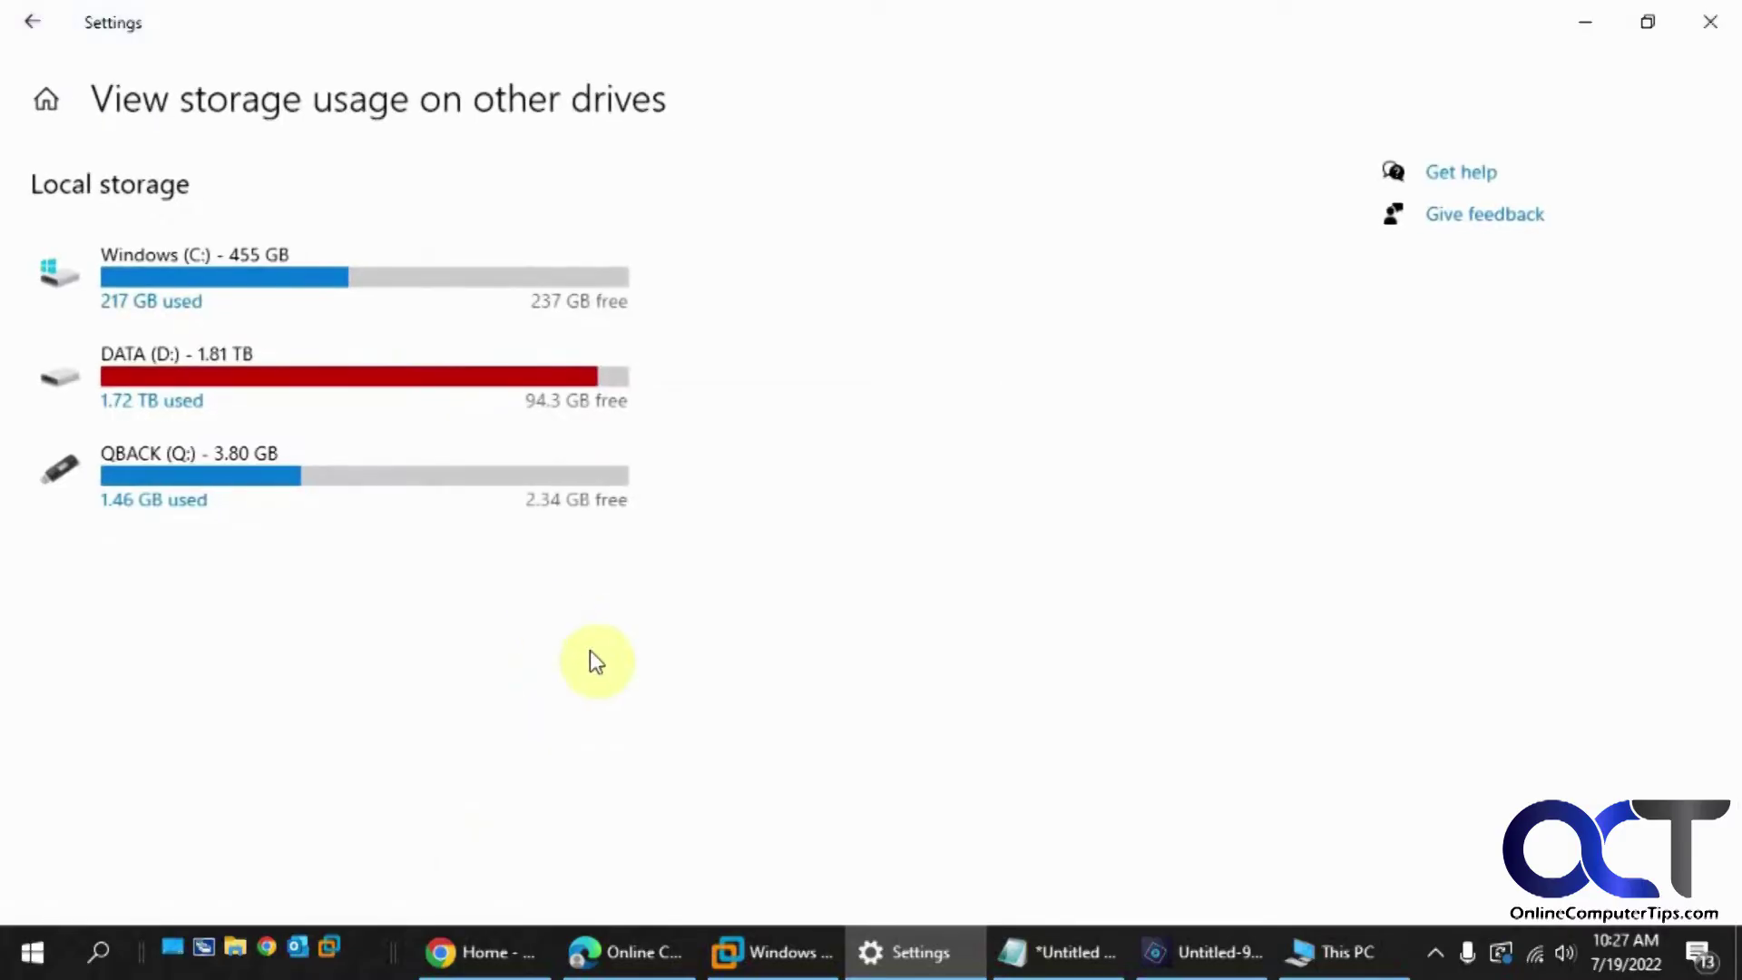
Step: Open DATA (D:) and review its categories: Other 808 GB, Videos 800 GB, Music 97.5 GB
click(323, 394)
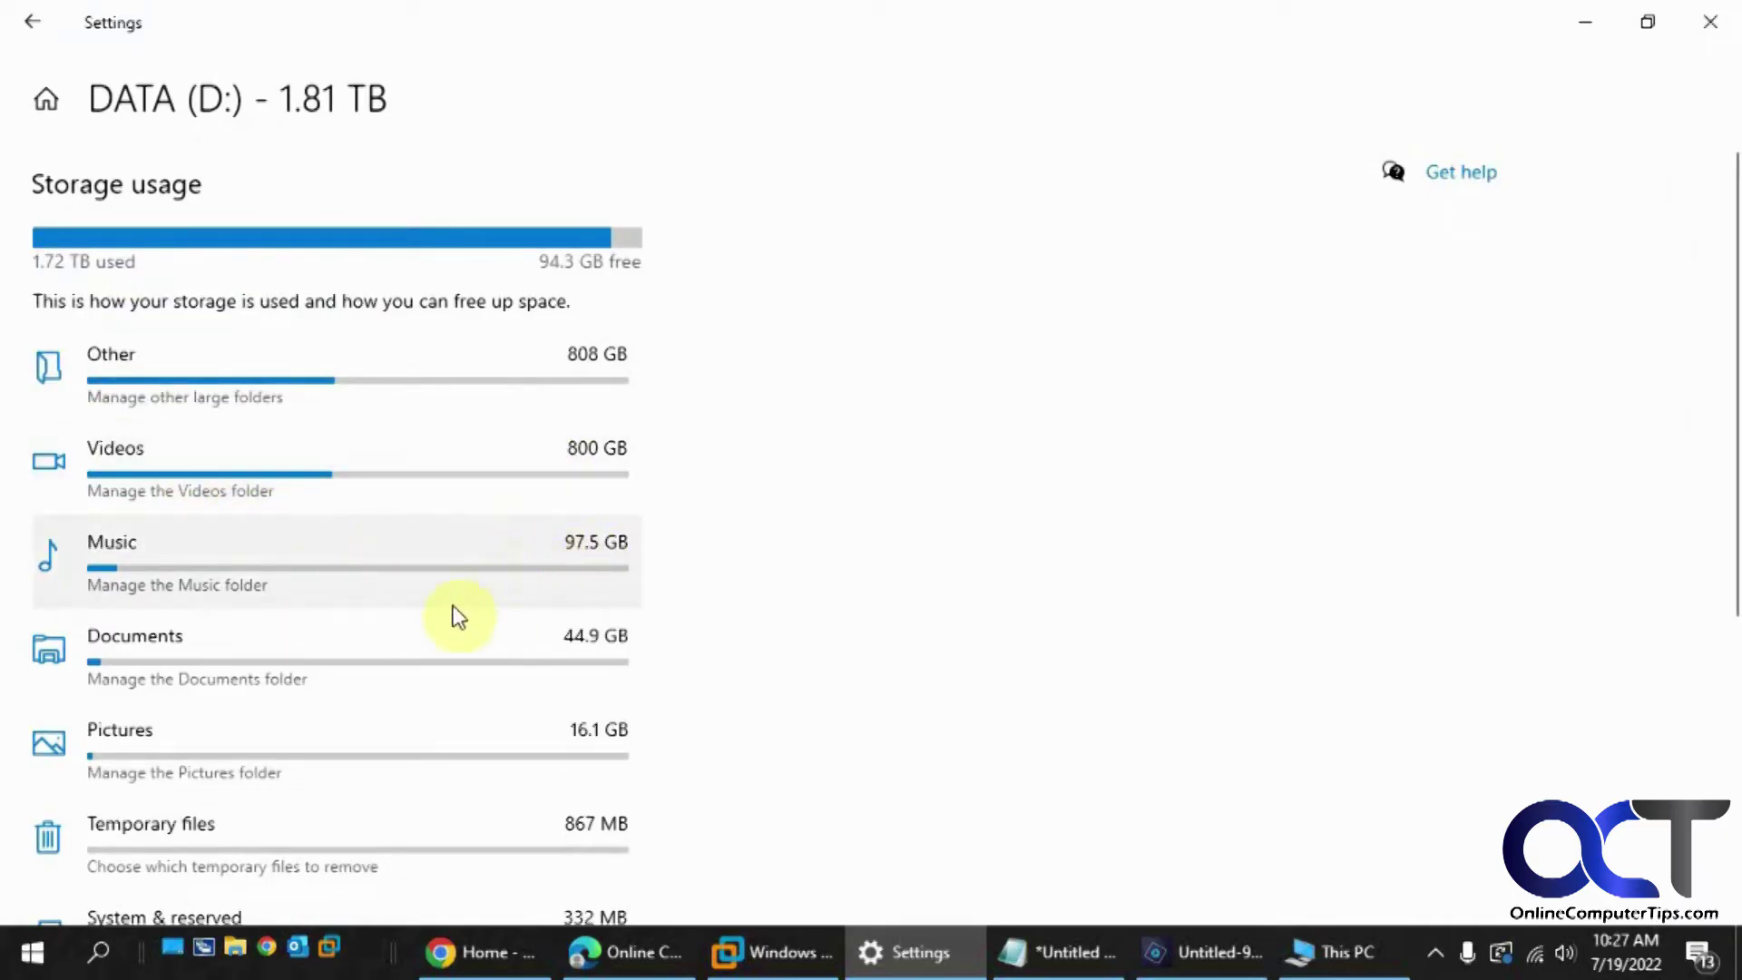
scroll(452, 687, down, 5)
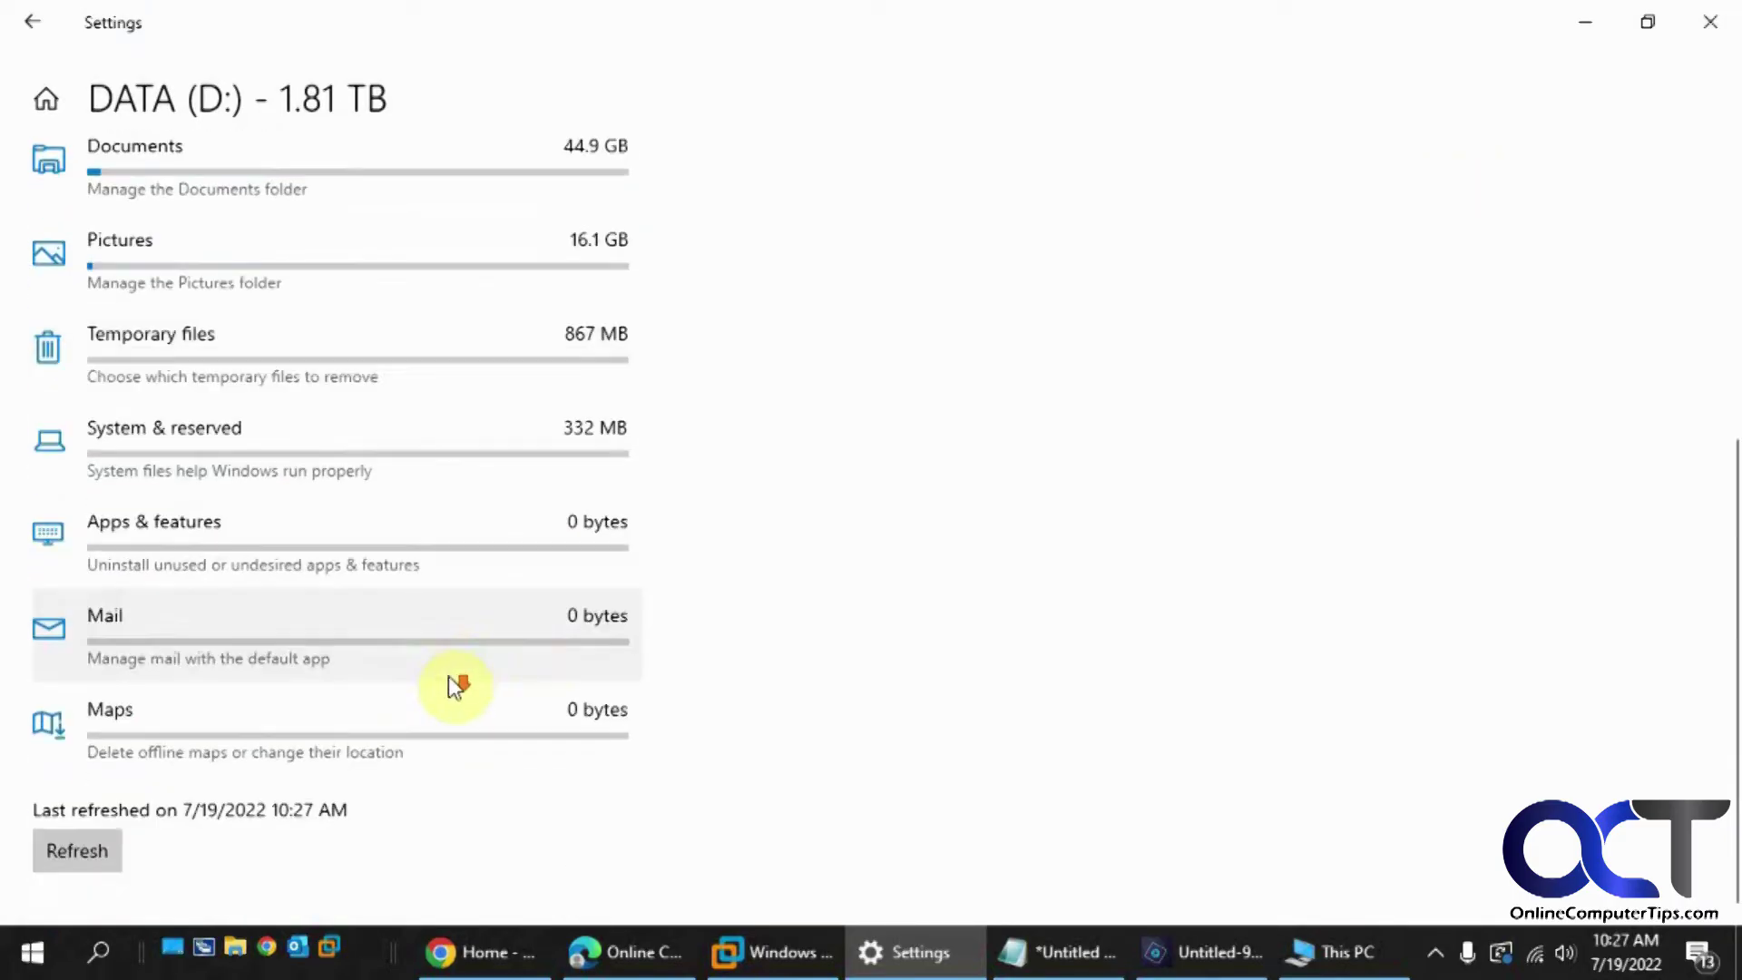
scroll(453, 688, up, 5)
scroll(453, 688, down, 5)
scroll(452, 677, up, 5)
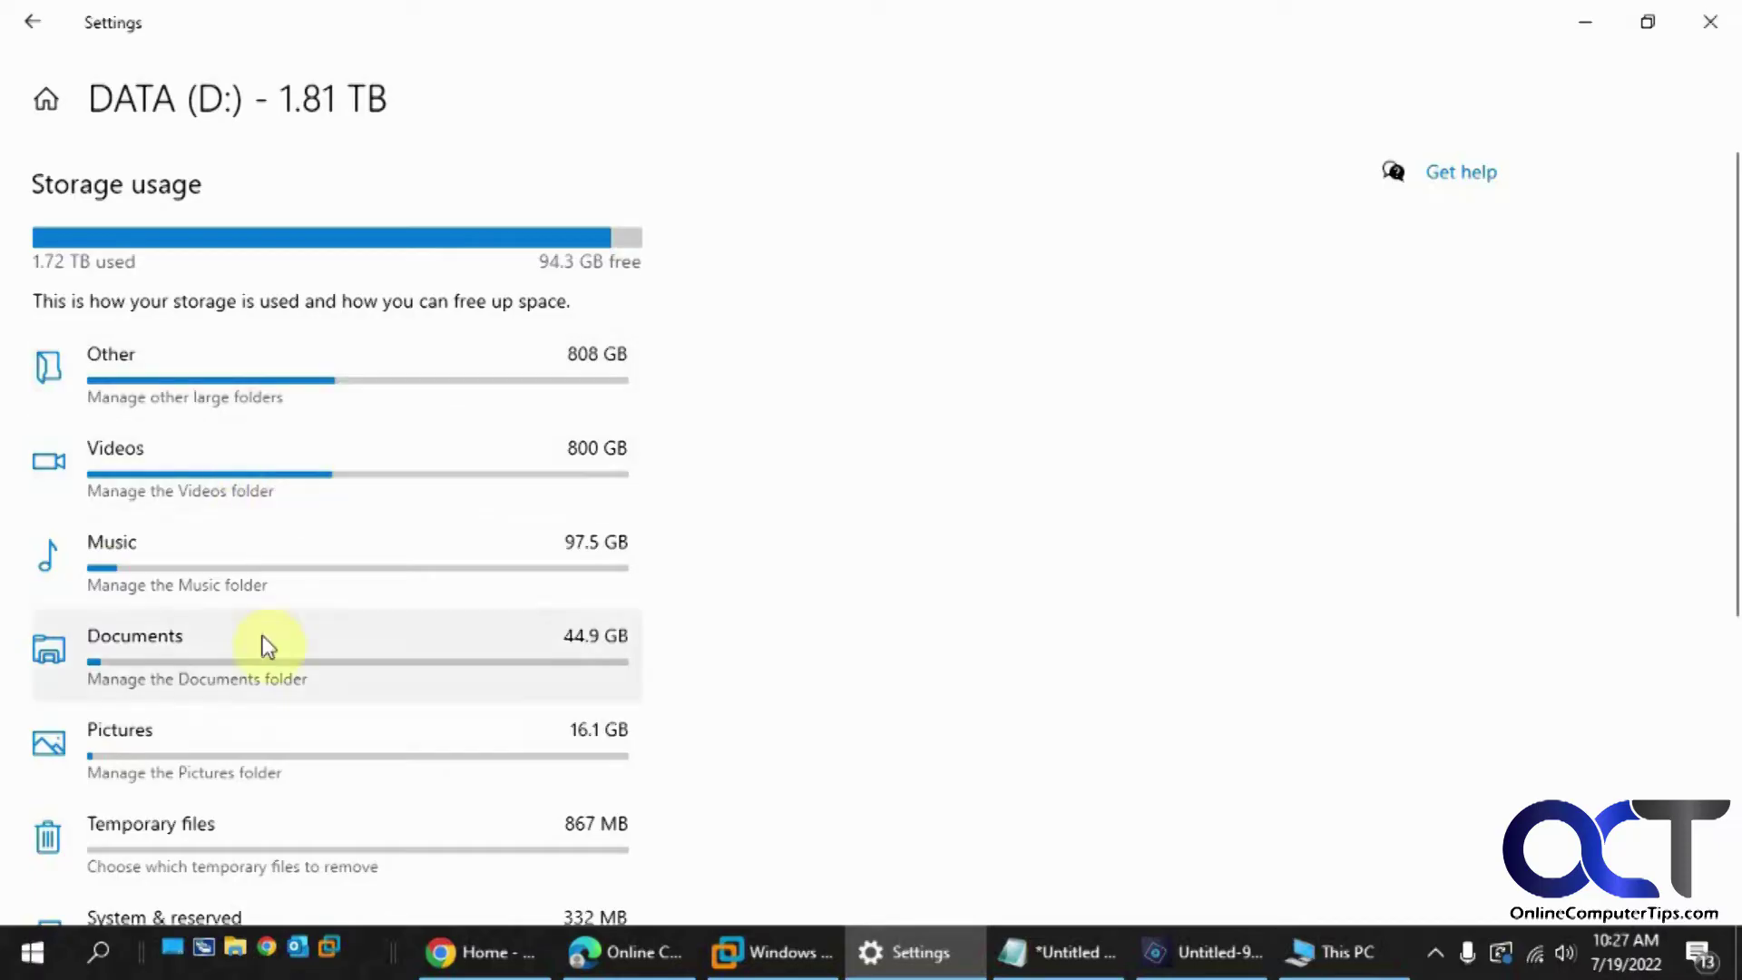
Step: List D:'s largest Other folders and open the OCT.PRV previews folder (11.9 GB)
click(300, 397)
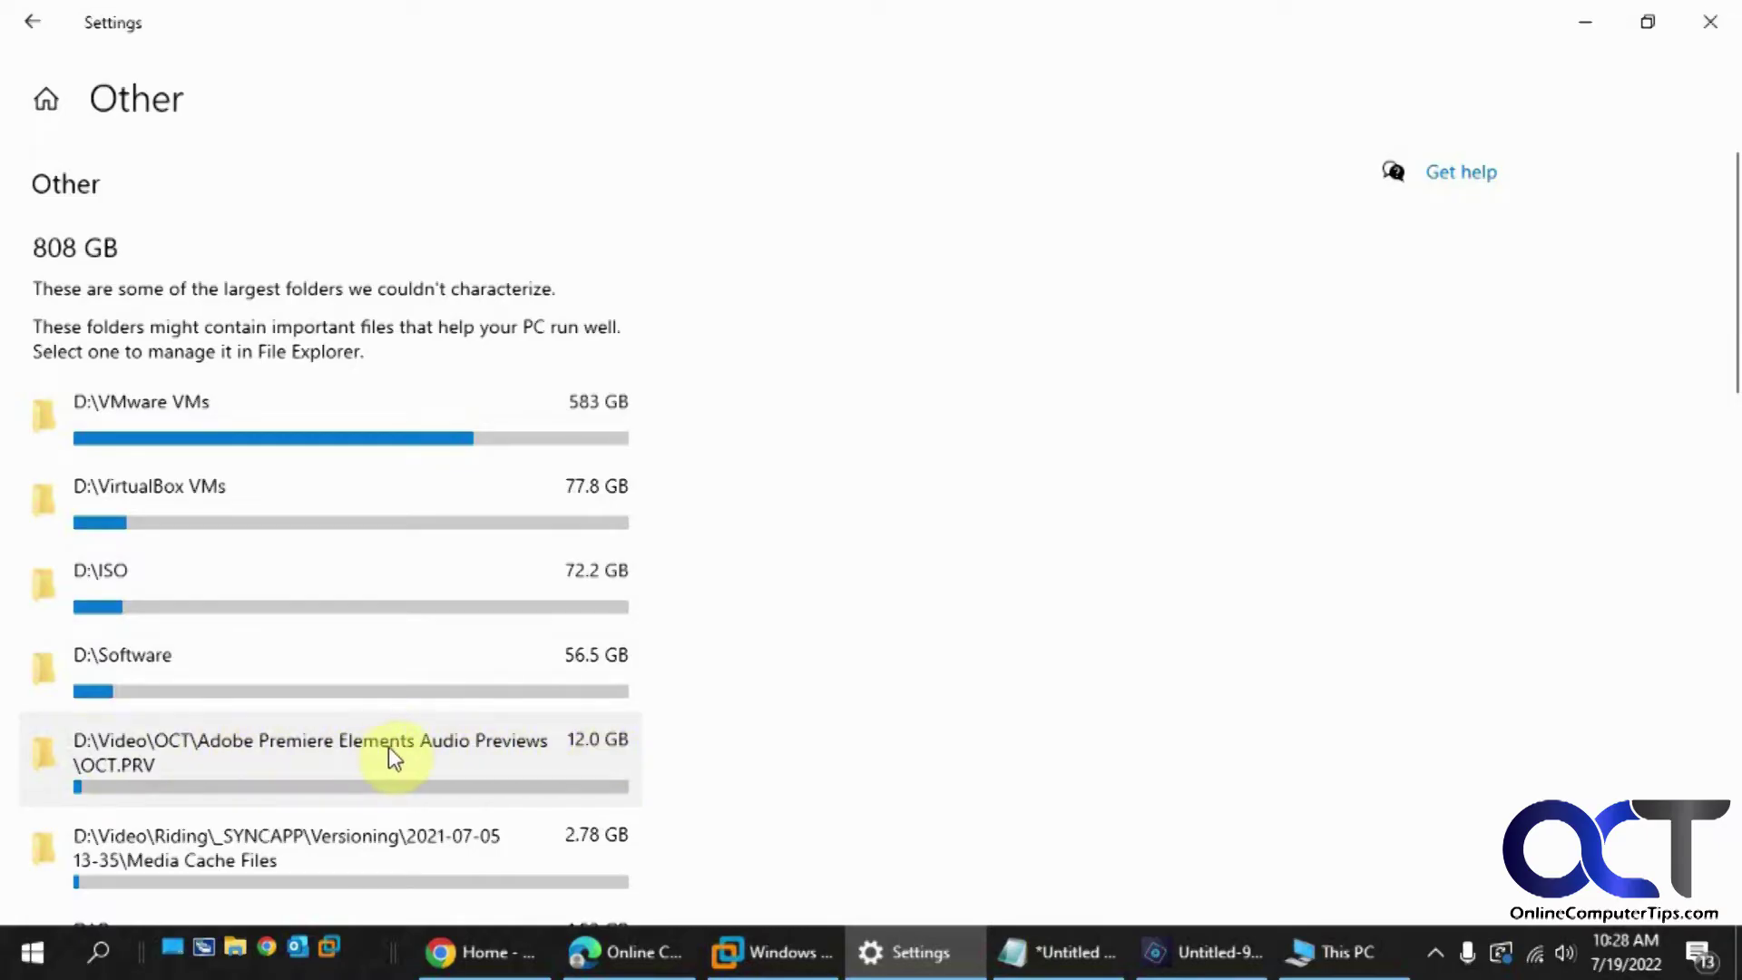
click(435, 744)
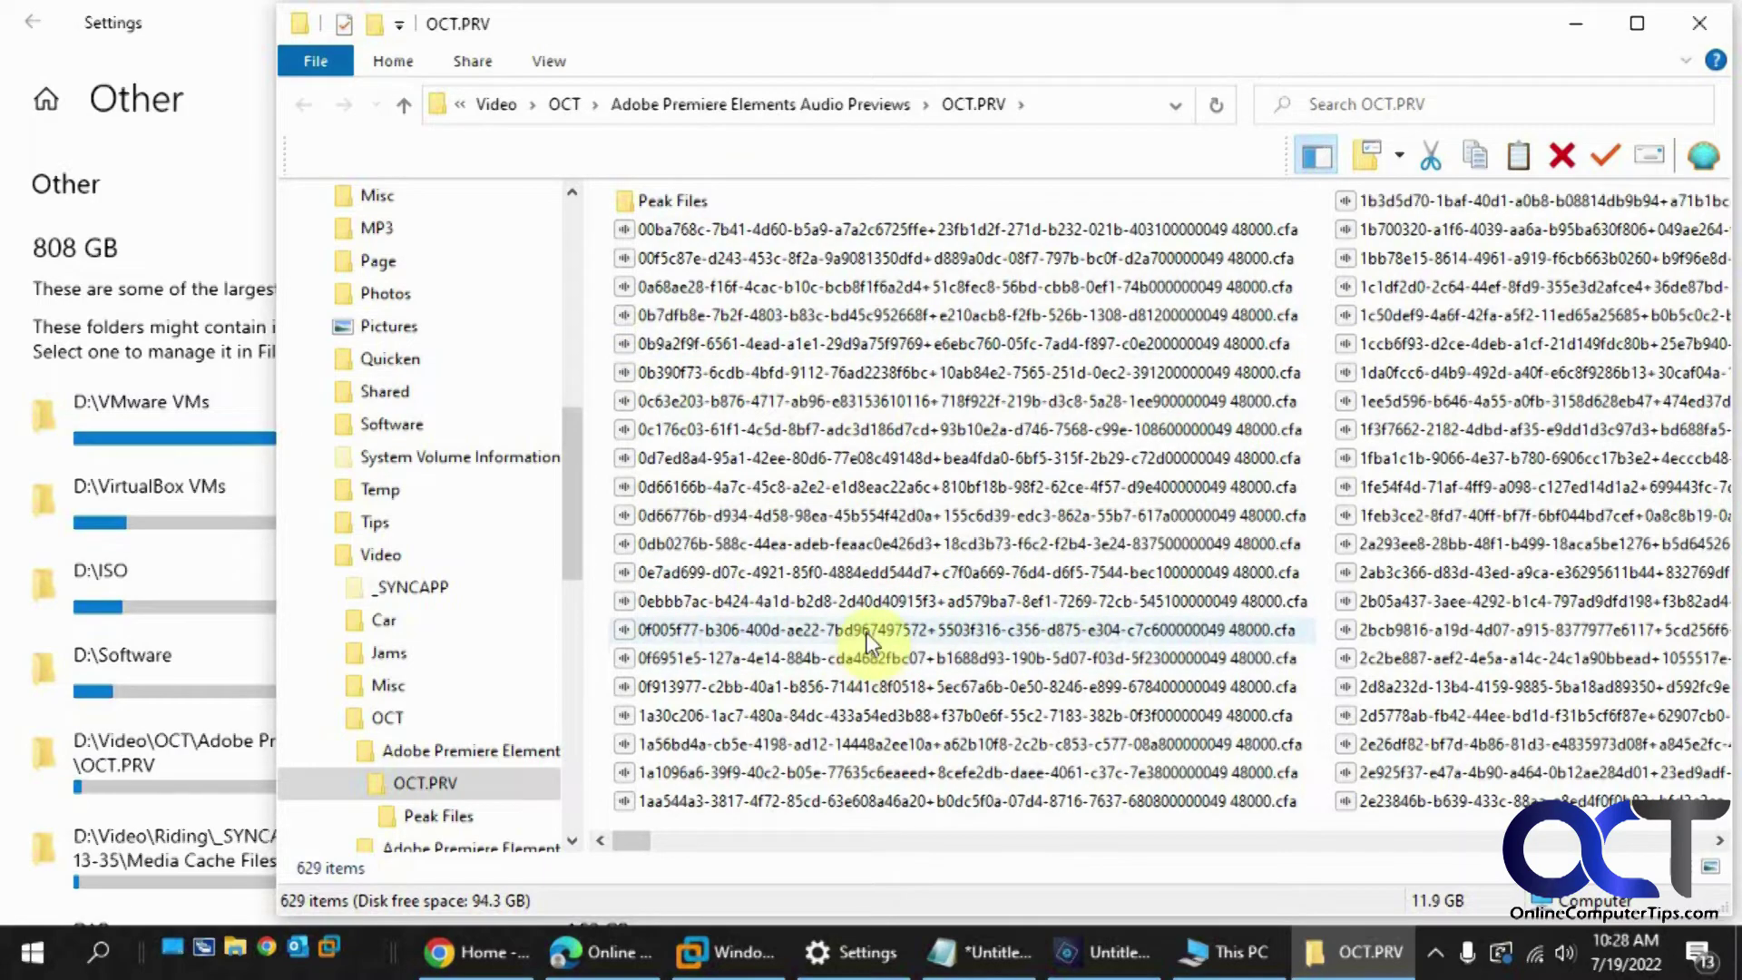
Step: Look through the OCT.PRV files in File Explorer, then minimize it back to Settings
mouse_move(619, 843)
mouse_down()
mouse_move(754, 832)
mouse_move(620, 836)
mouse_up()
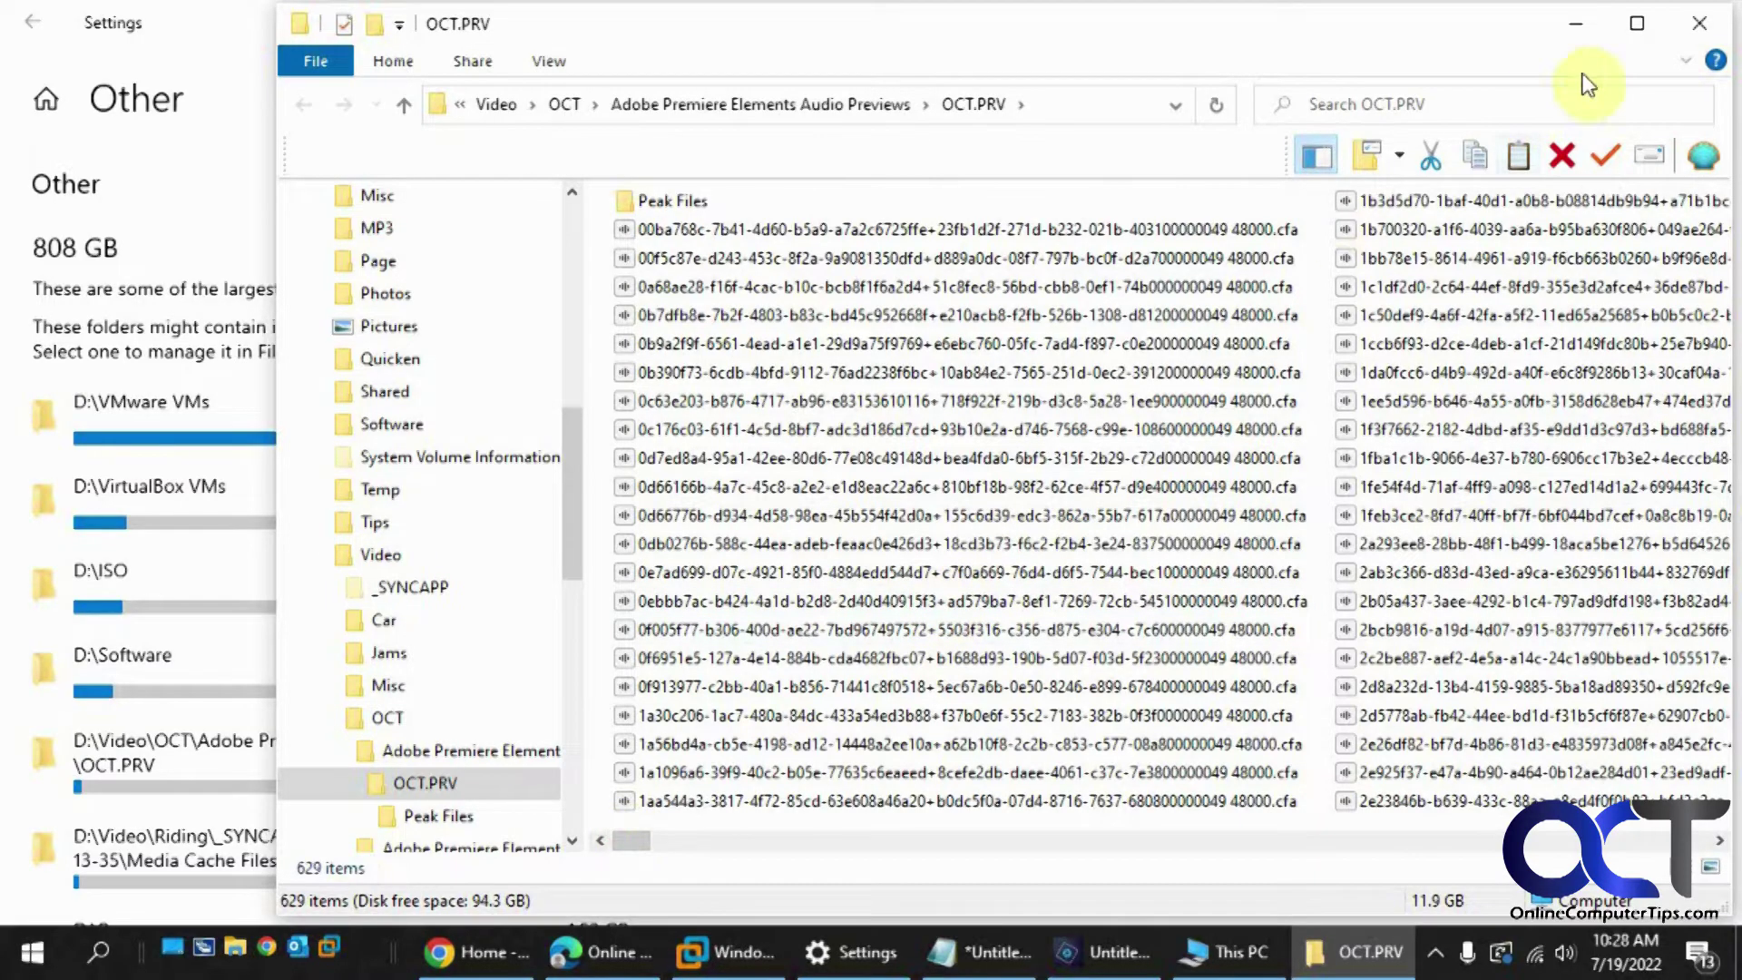
click(1576, 24)
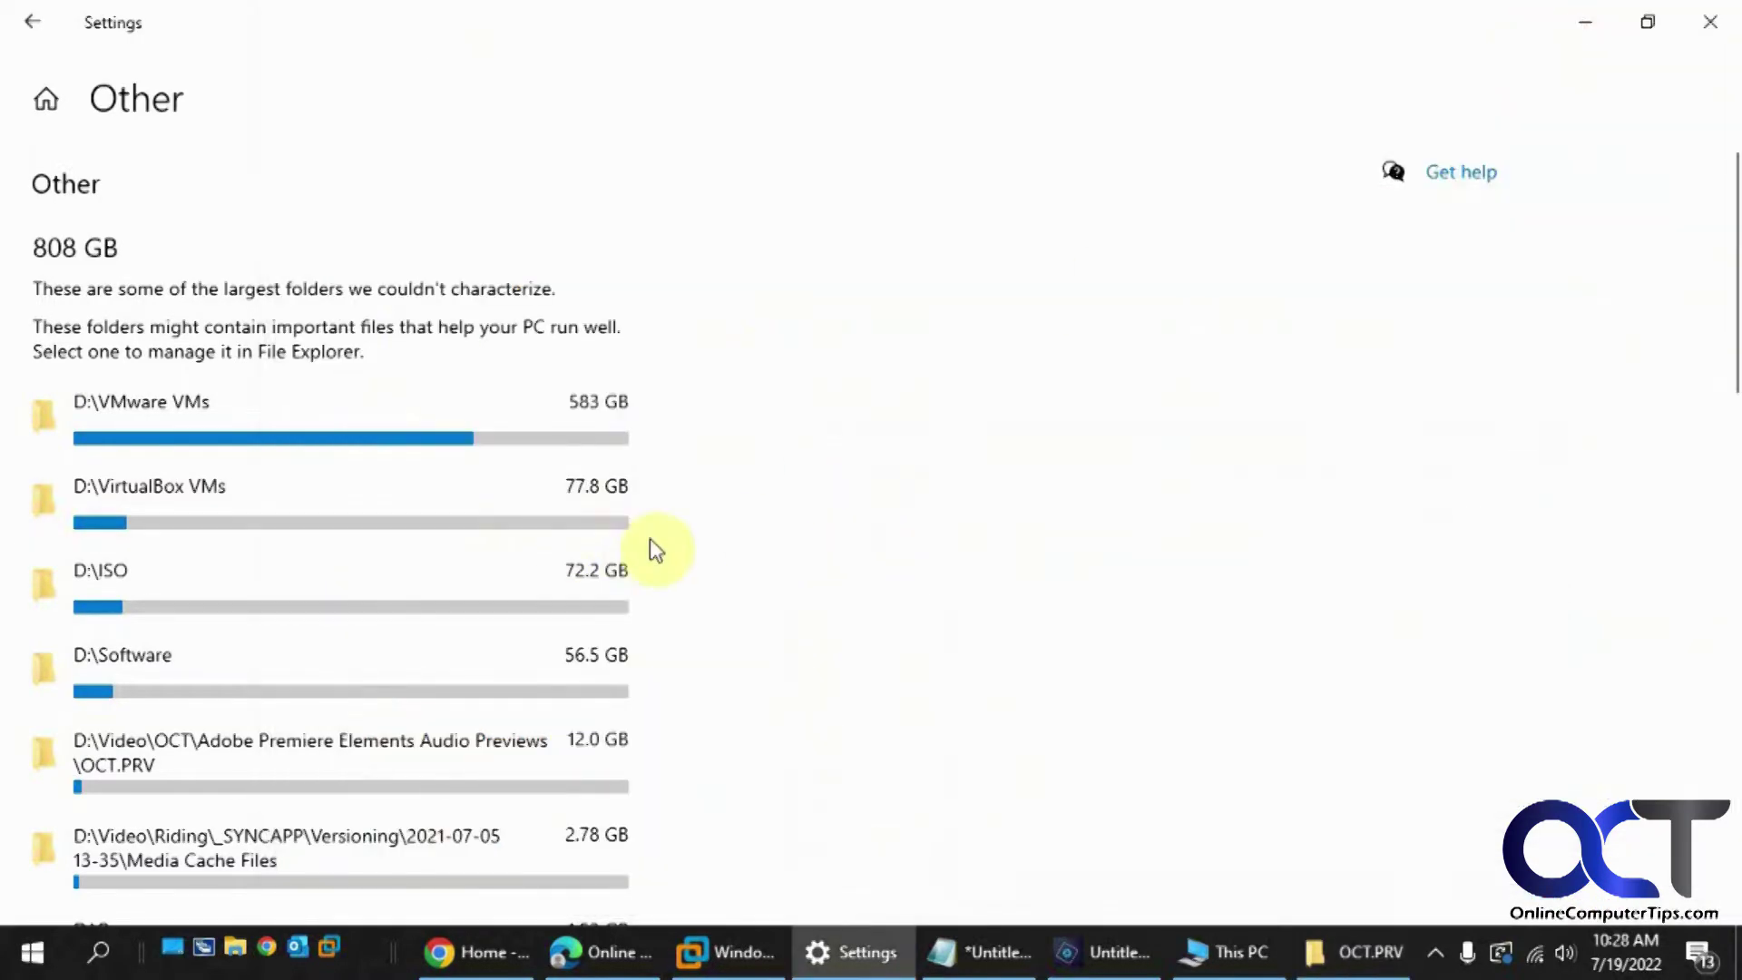
Step: Check D:'s Temporary files, which list only the 867 MB Recycle Bin, then go back
scroll(652, 545, down, 10)
scroll(653, 546, up, 10)
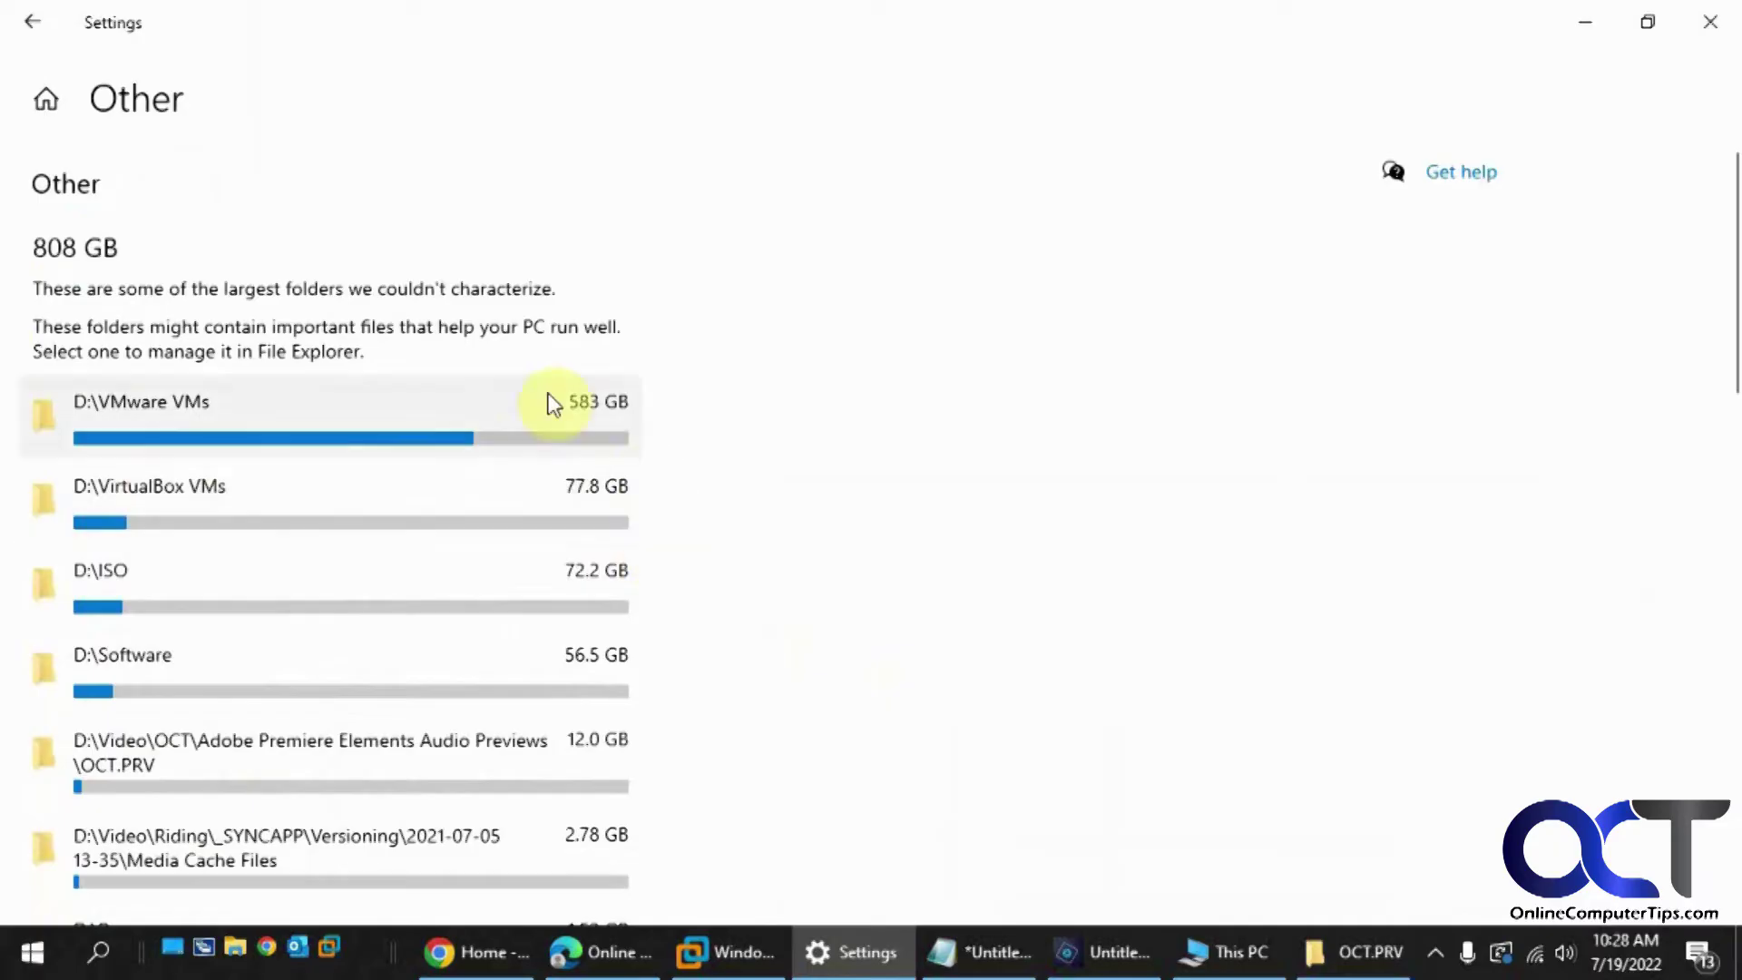
click(38, 23)
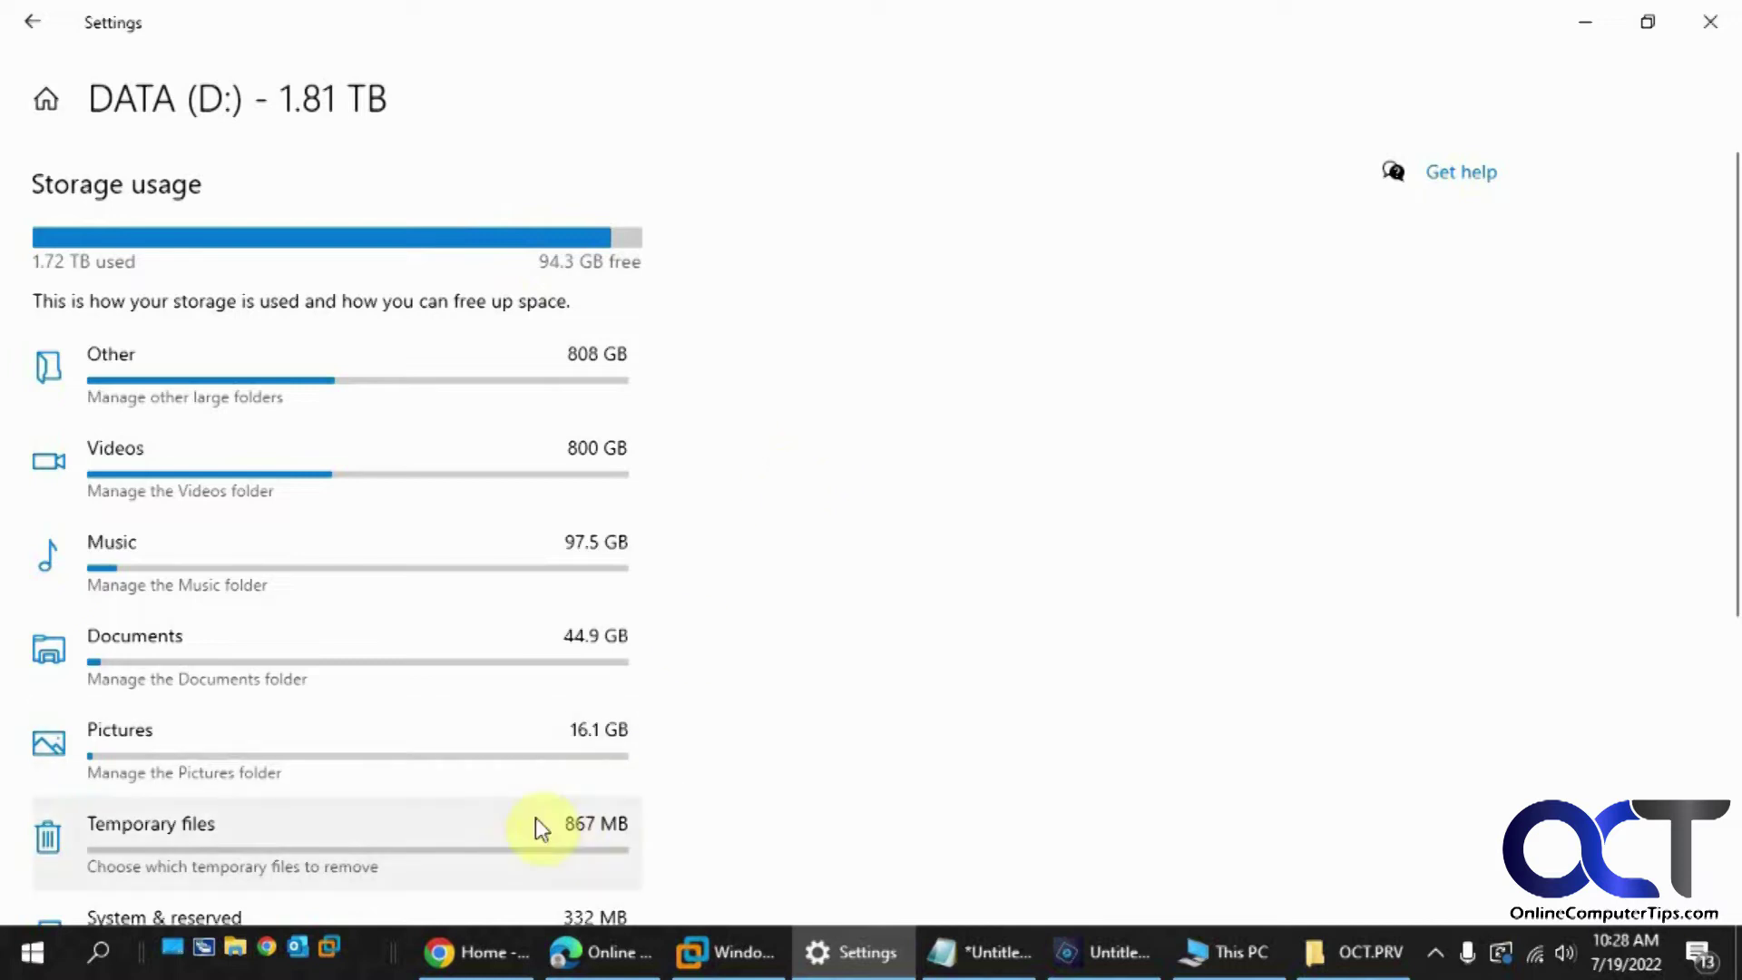
click(470, 842)
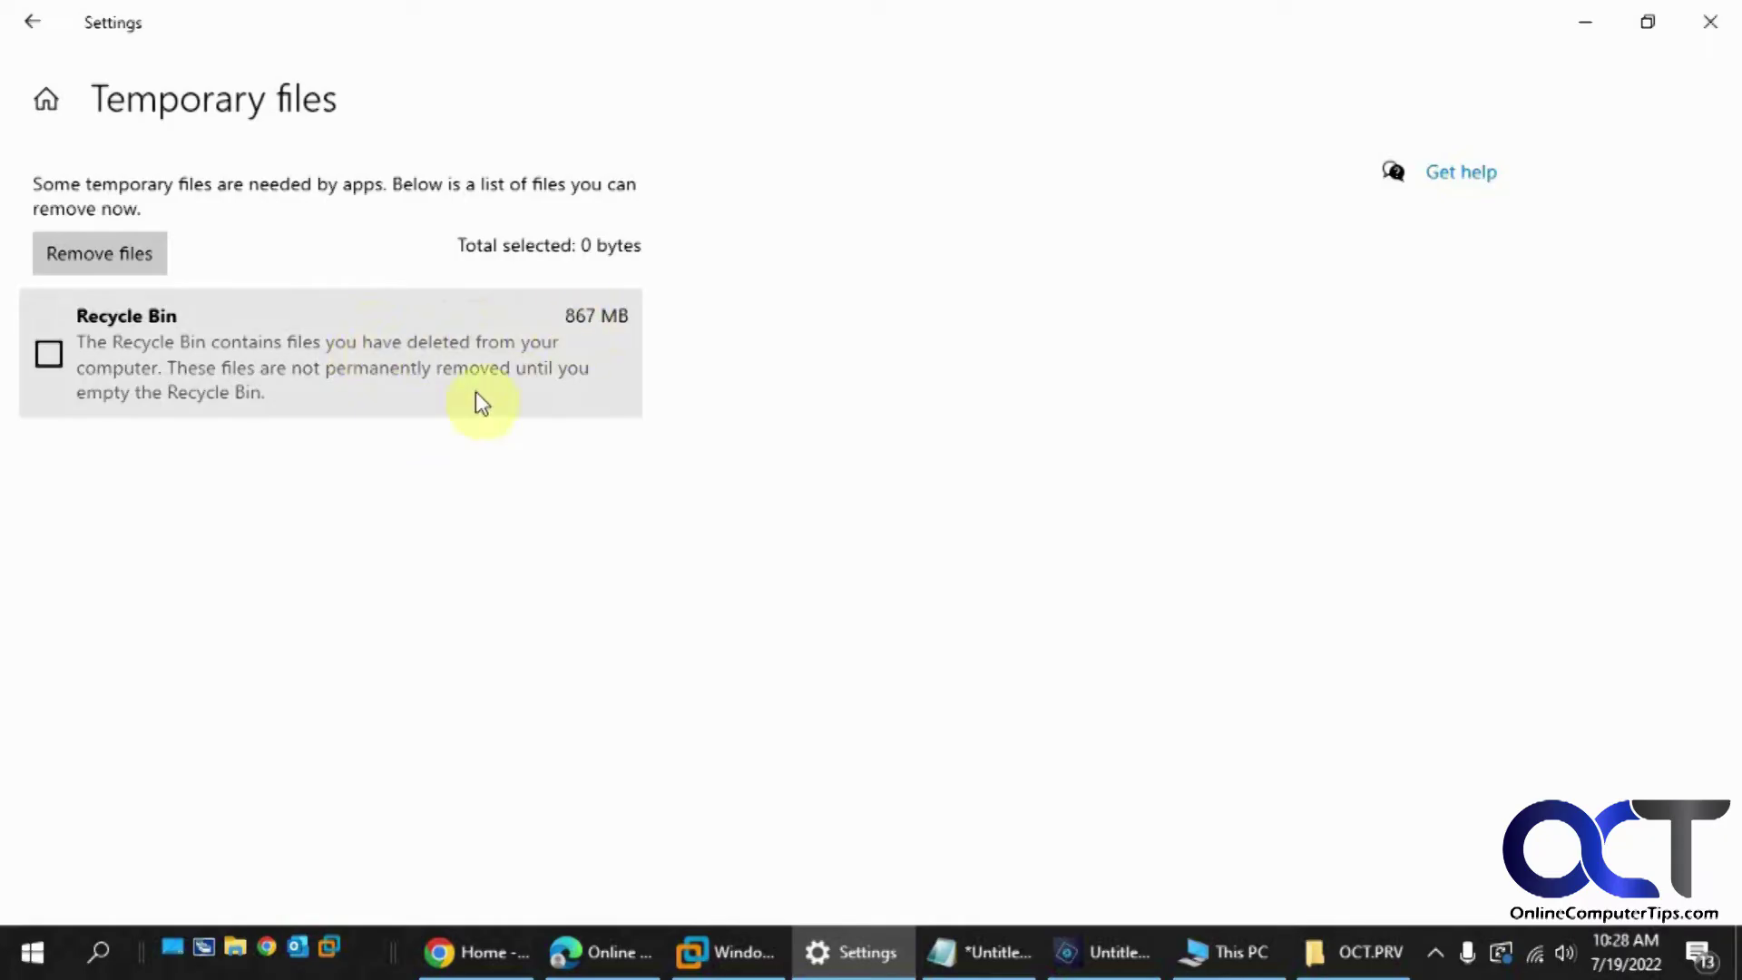
click(33, 22)
Step: Check C:'s Temporary files: Recycle Bin 1.65 GB, Temporary files 249 MB, Thumbnails 215 MB
click(33, 23)
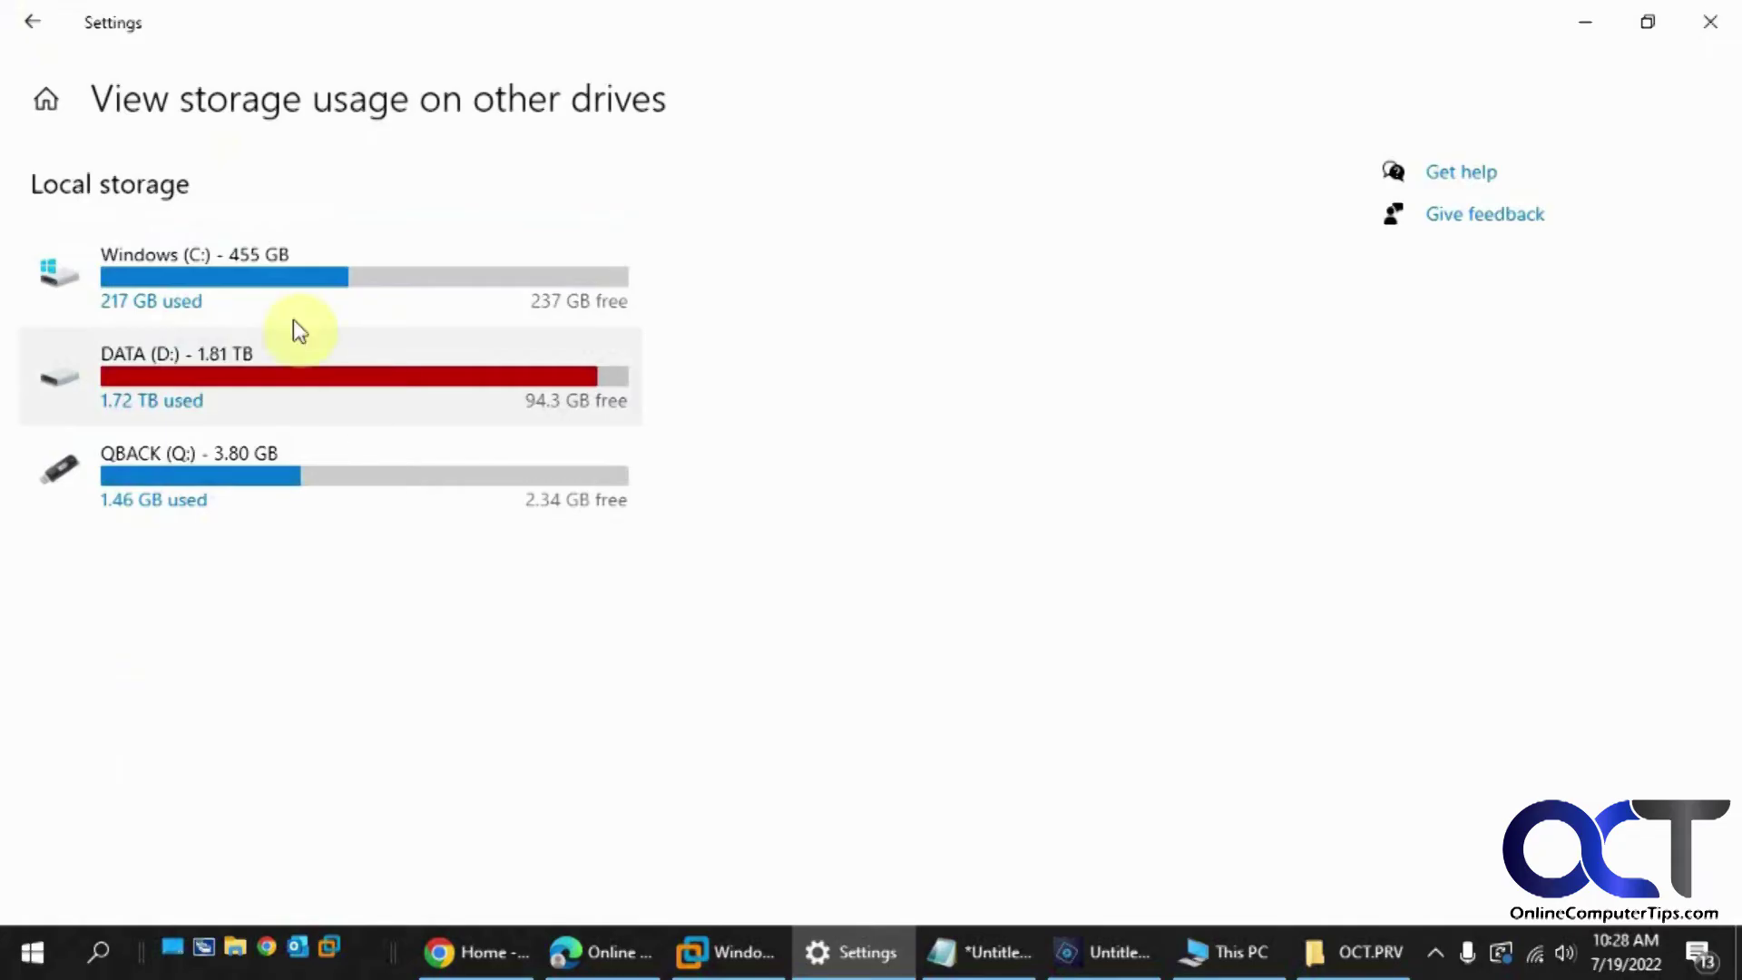
click(271, 283)
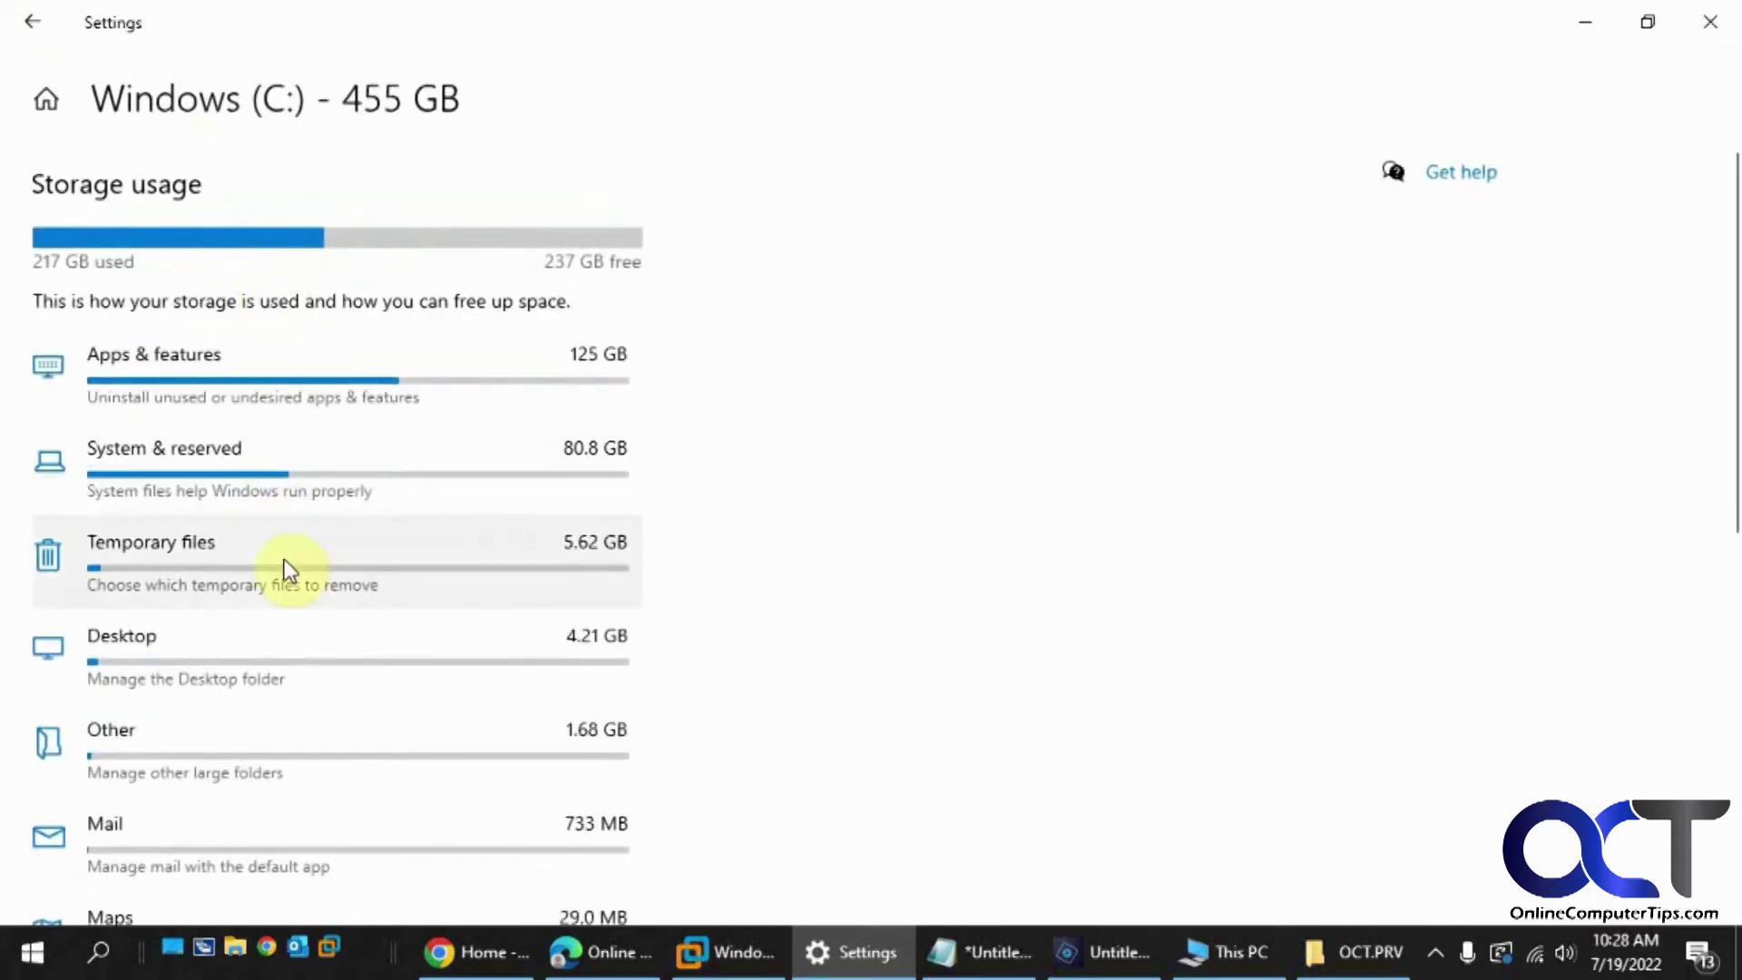
click(283, 571)
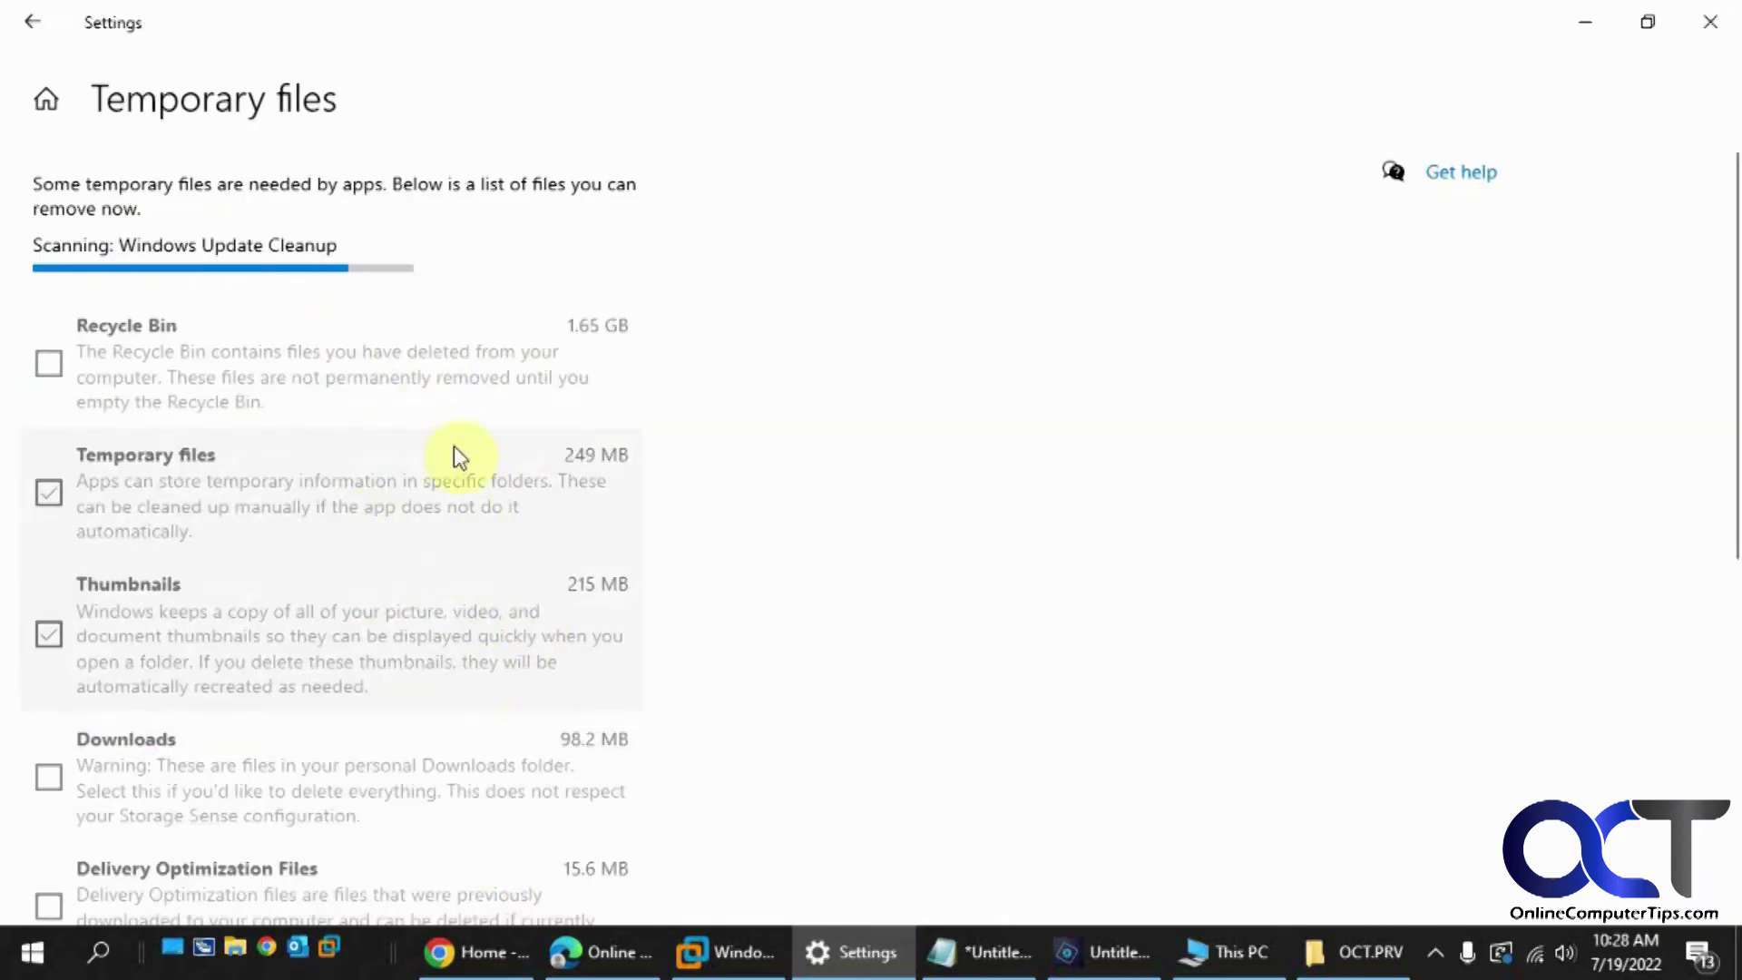
click(37, 24)
Step: Go back to the main Storage page listing the Windows (C:) categories
click(39, 23)
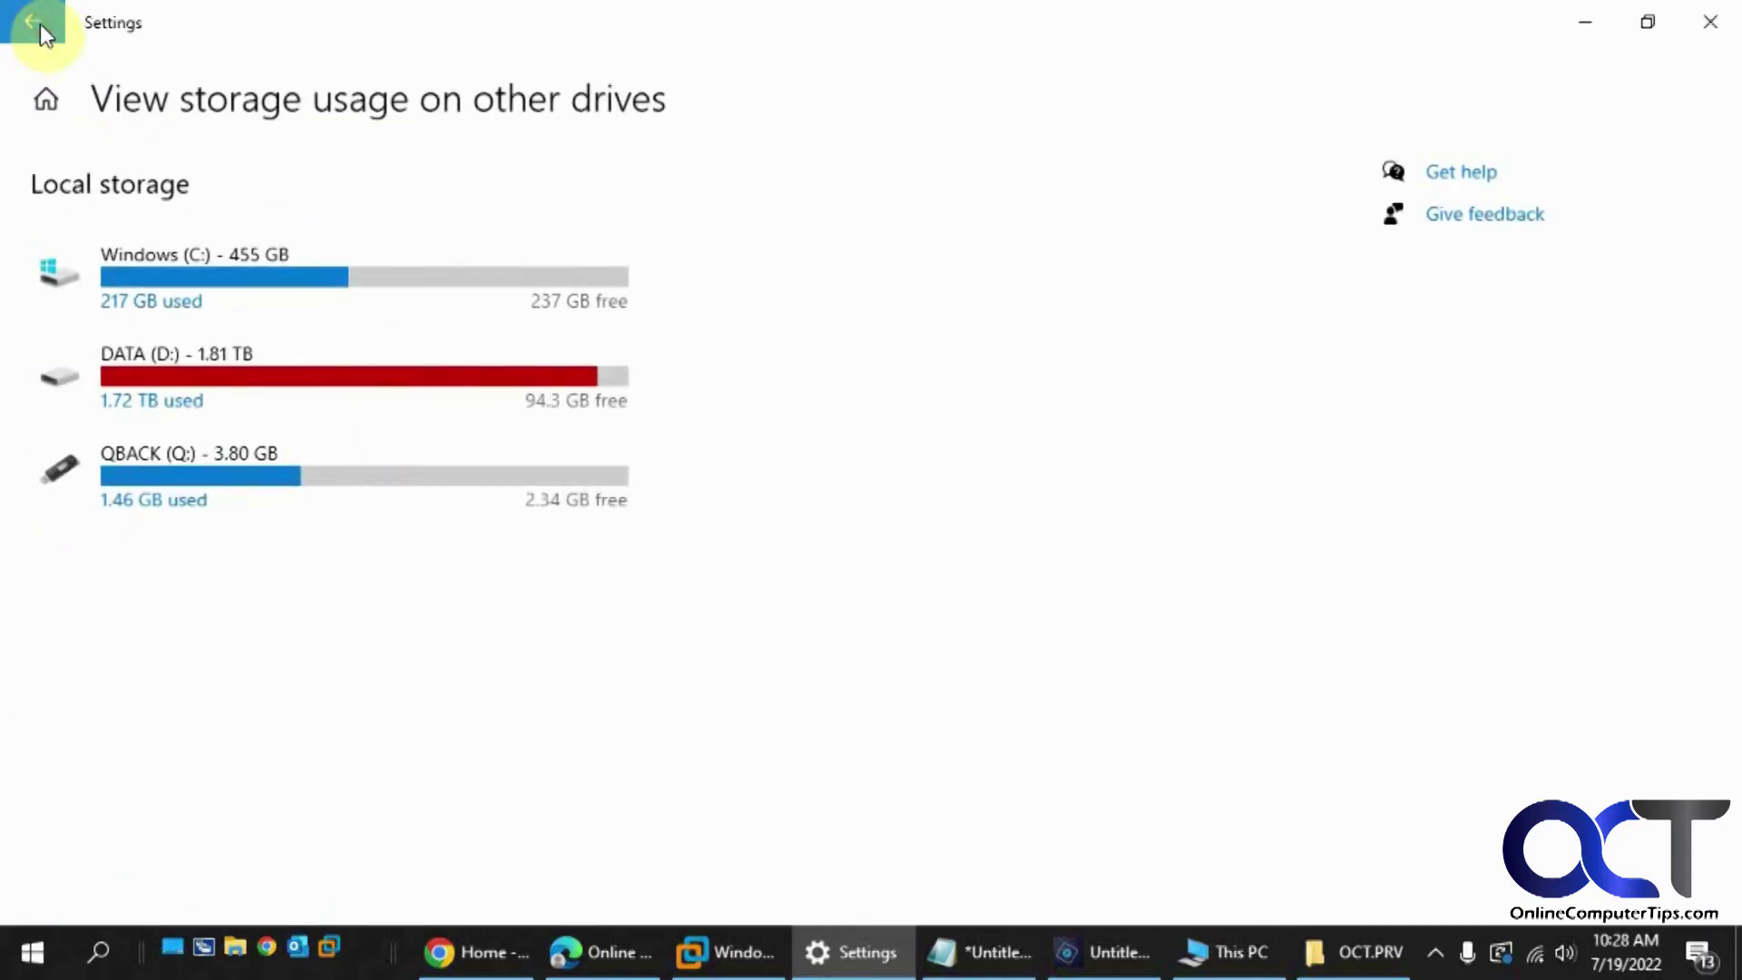
click(39, 23)
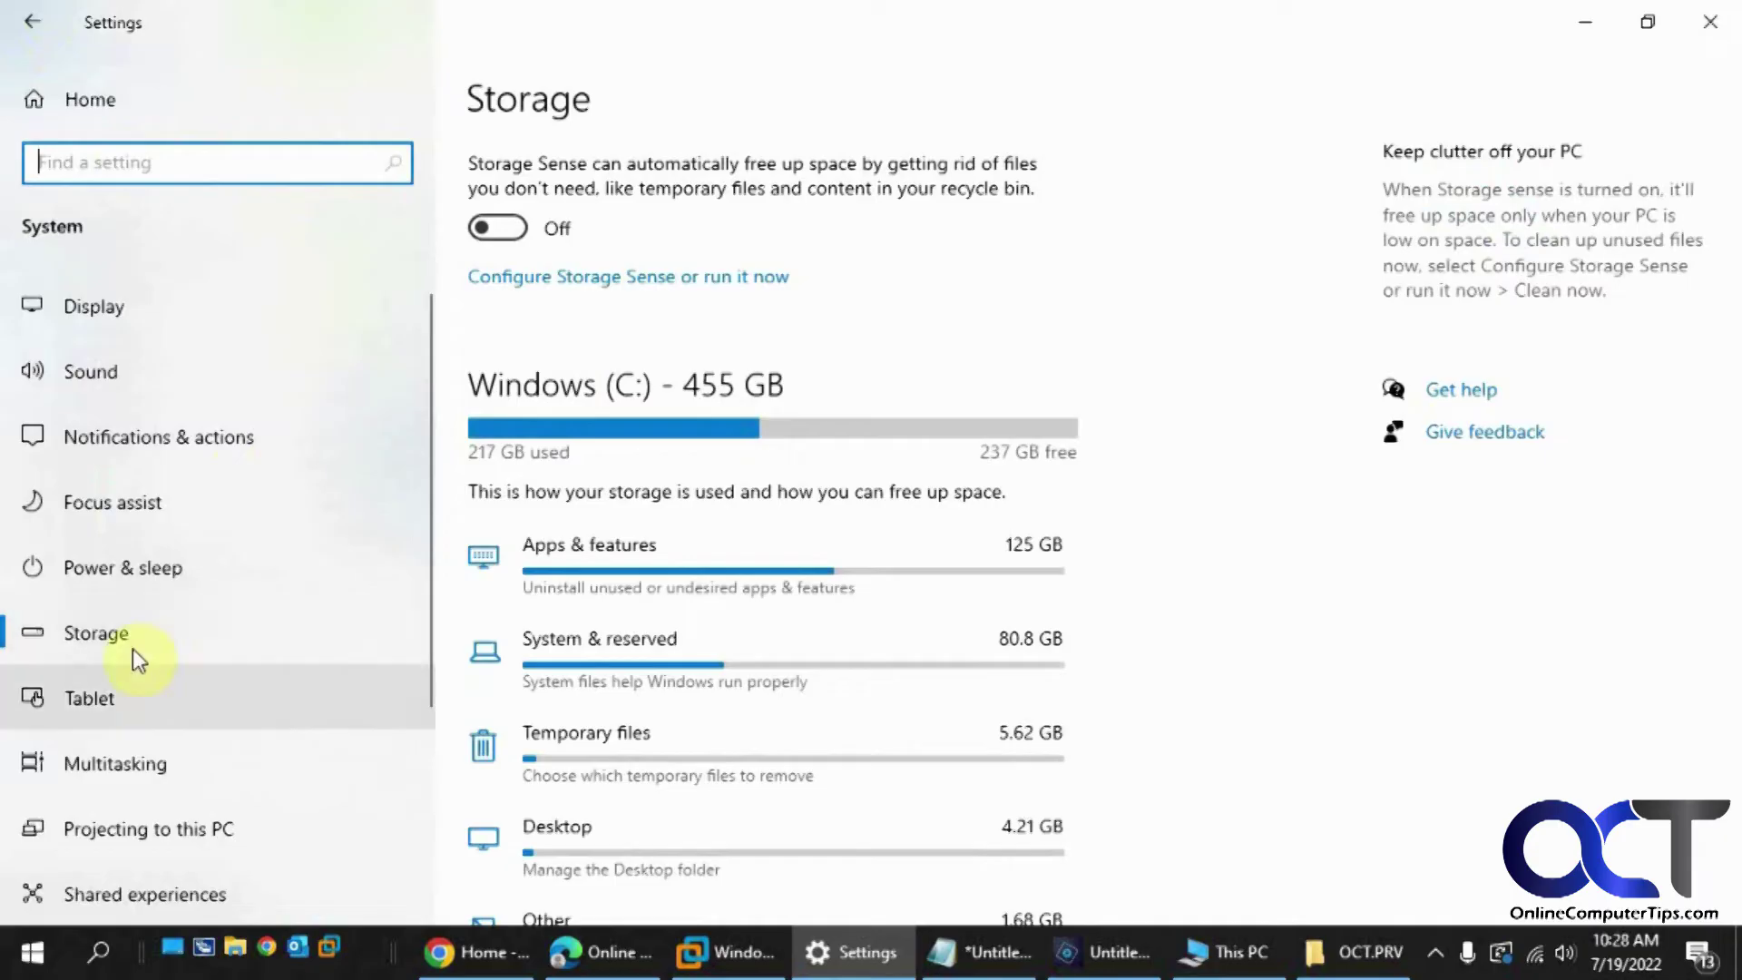
click(130, 639)
Step: Scroll through the C: categories and switch to the Windows 11 Insider virtual machine
scroll(691, 458, down, 12)
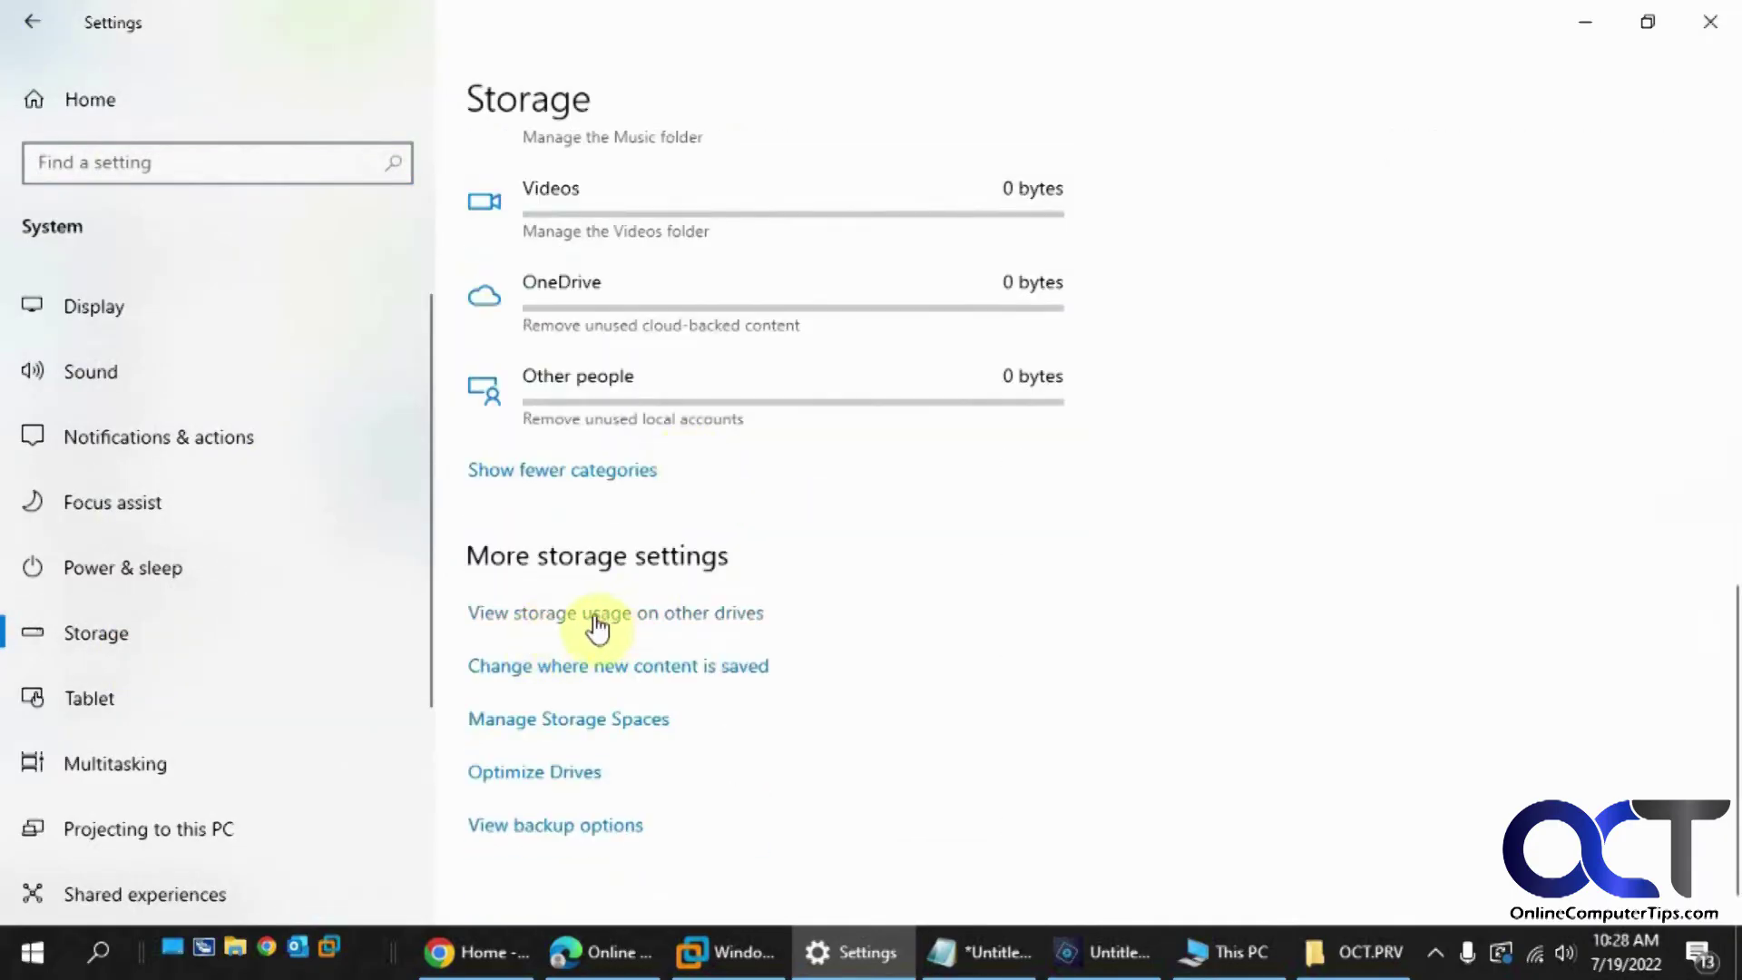
scroll(726, 616, up, 7)
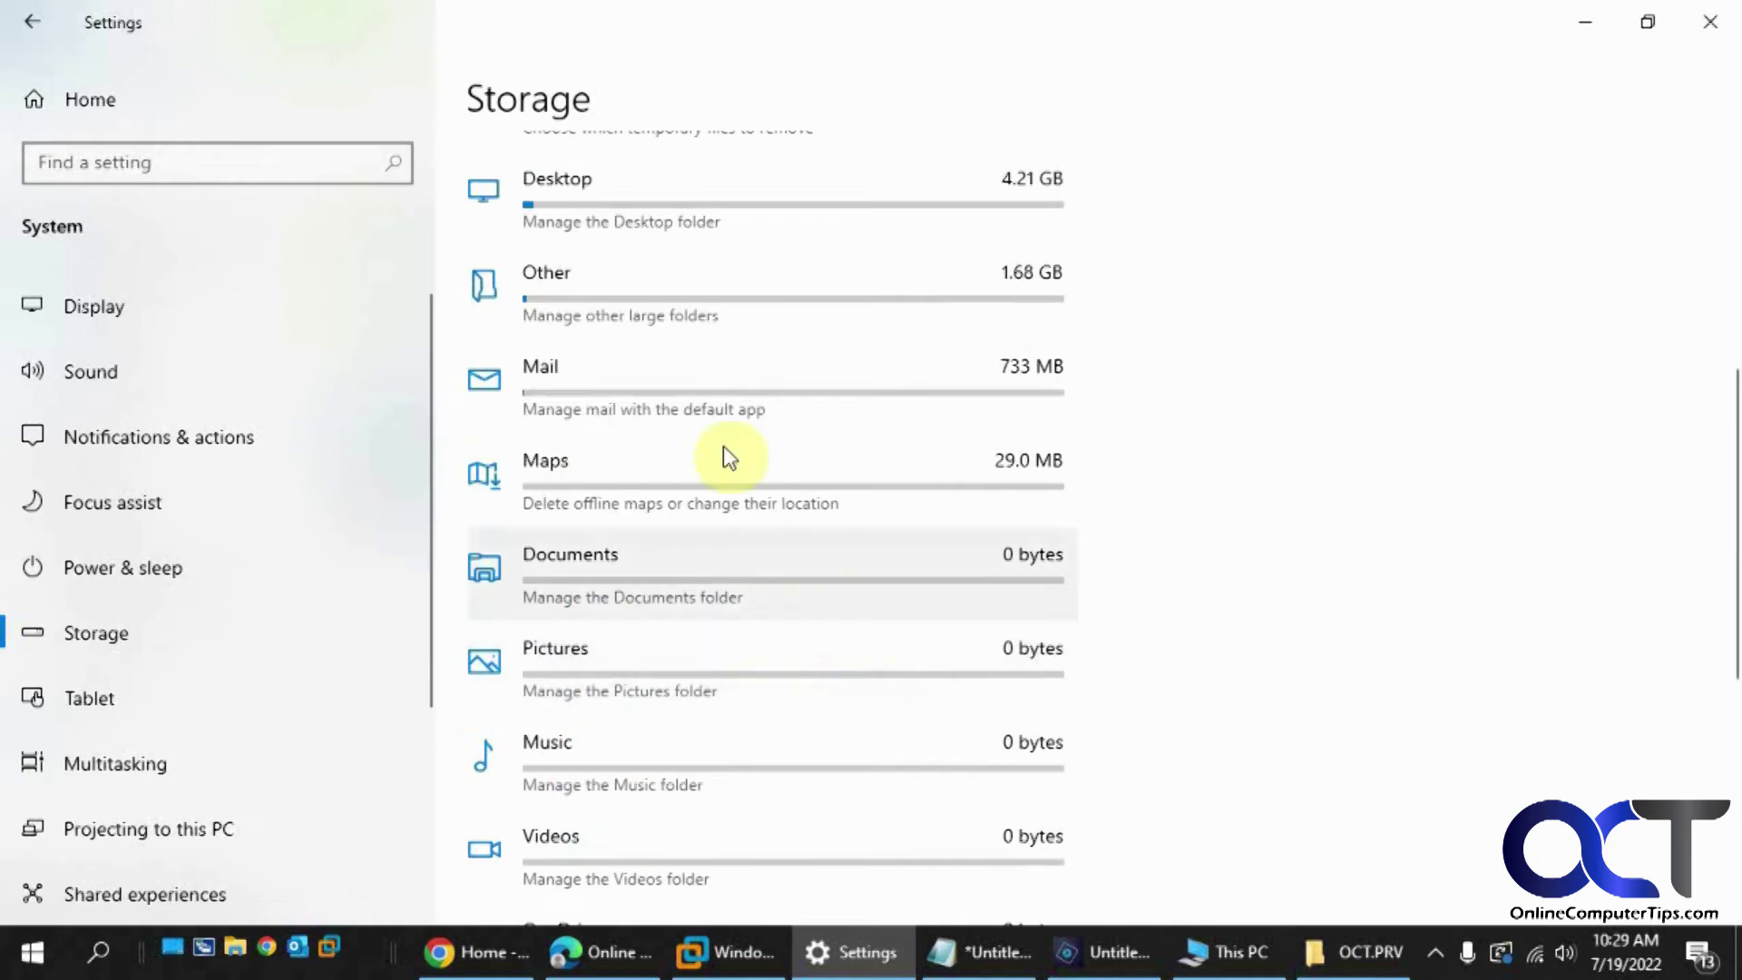
scroll(732, 525, up, 6)
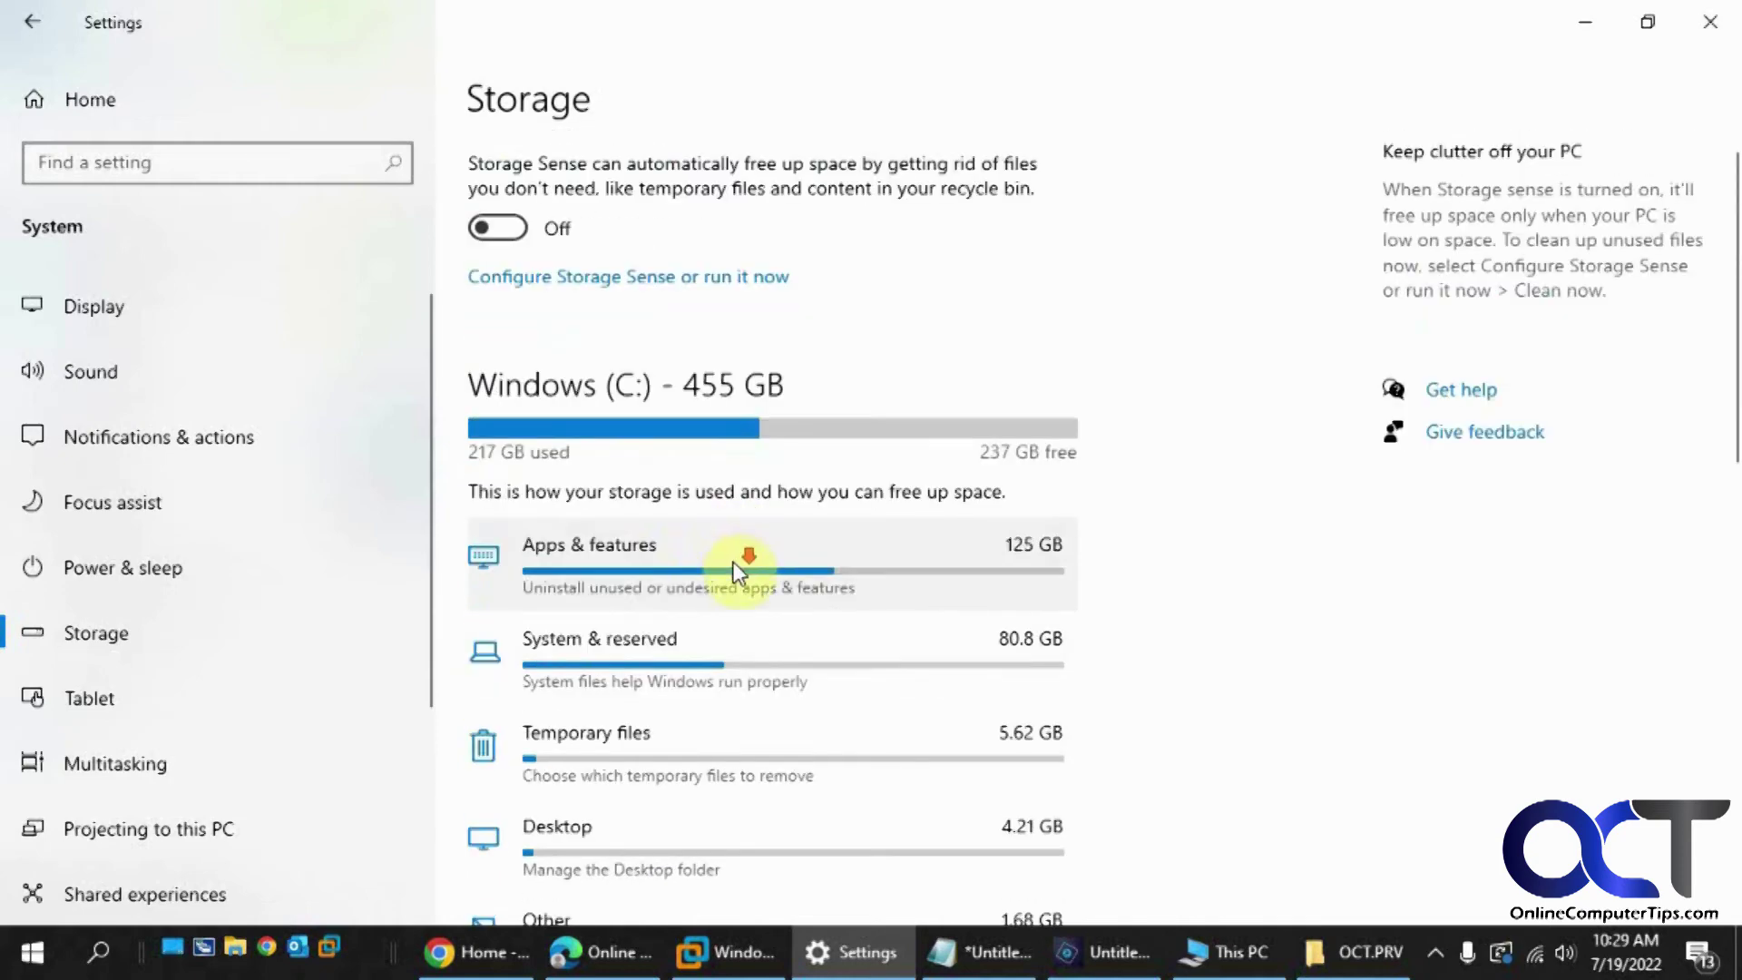
scroll(733, 562, down, 7)
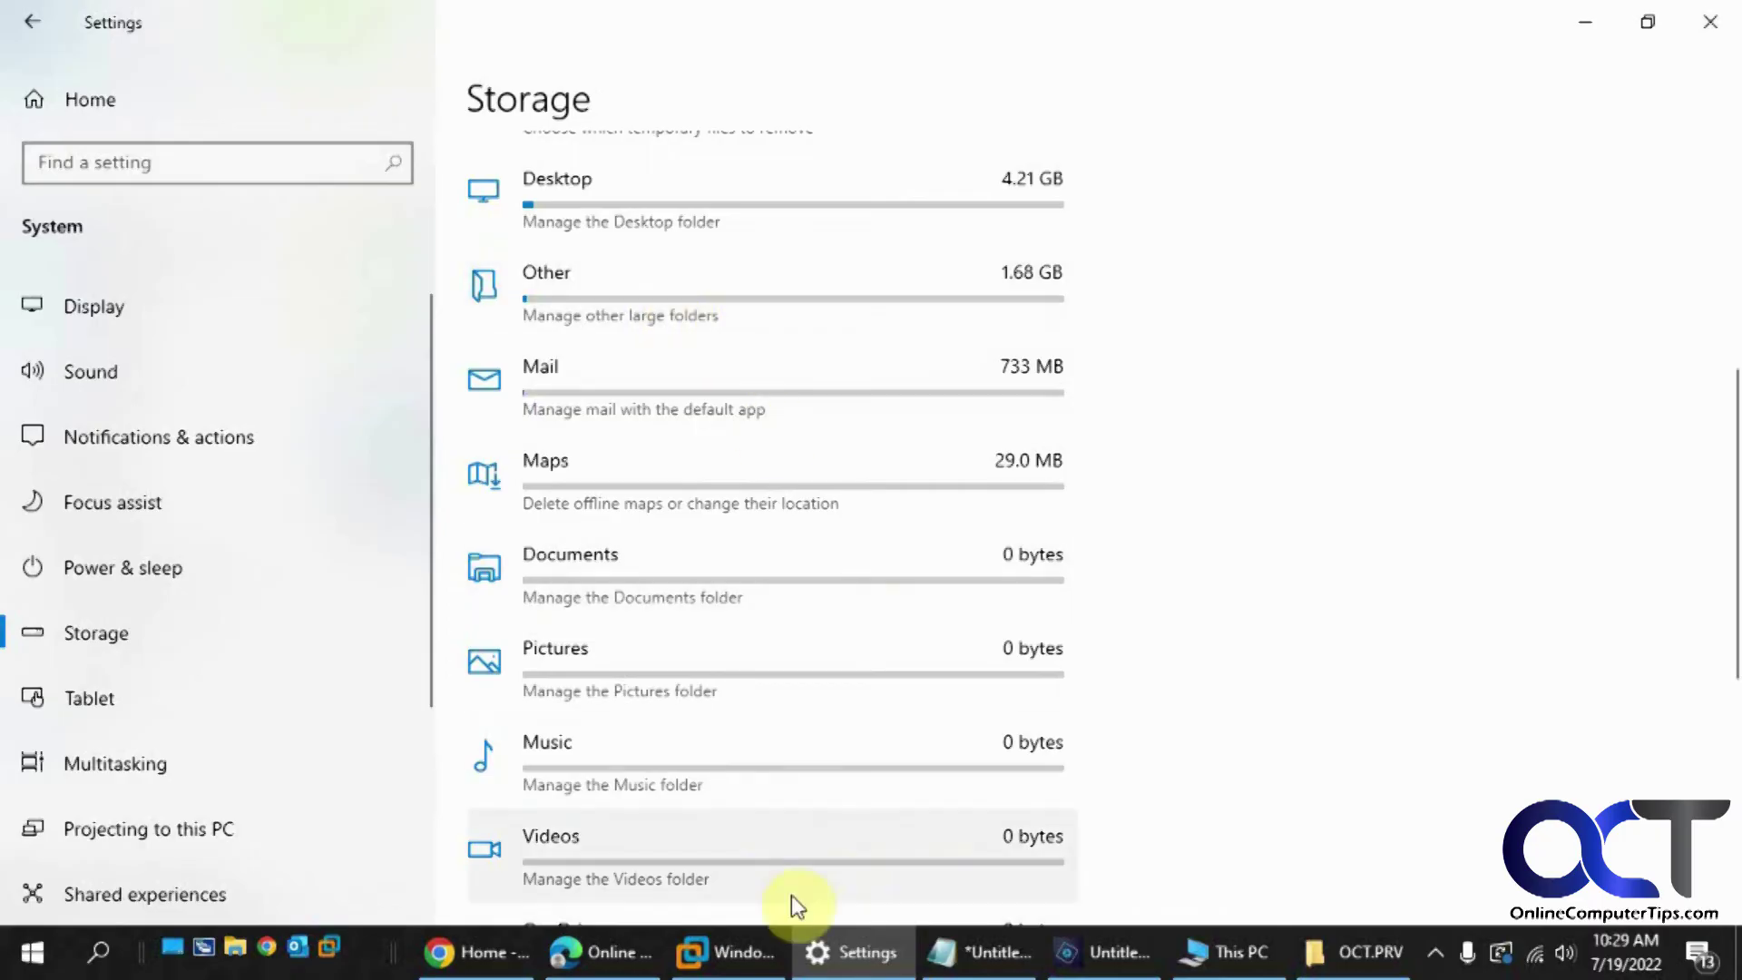
click(751, 946)
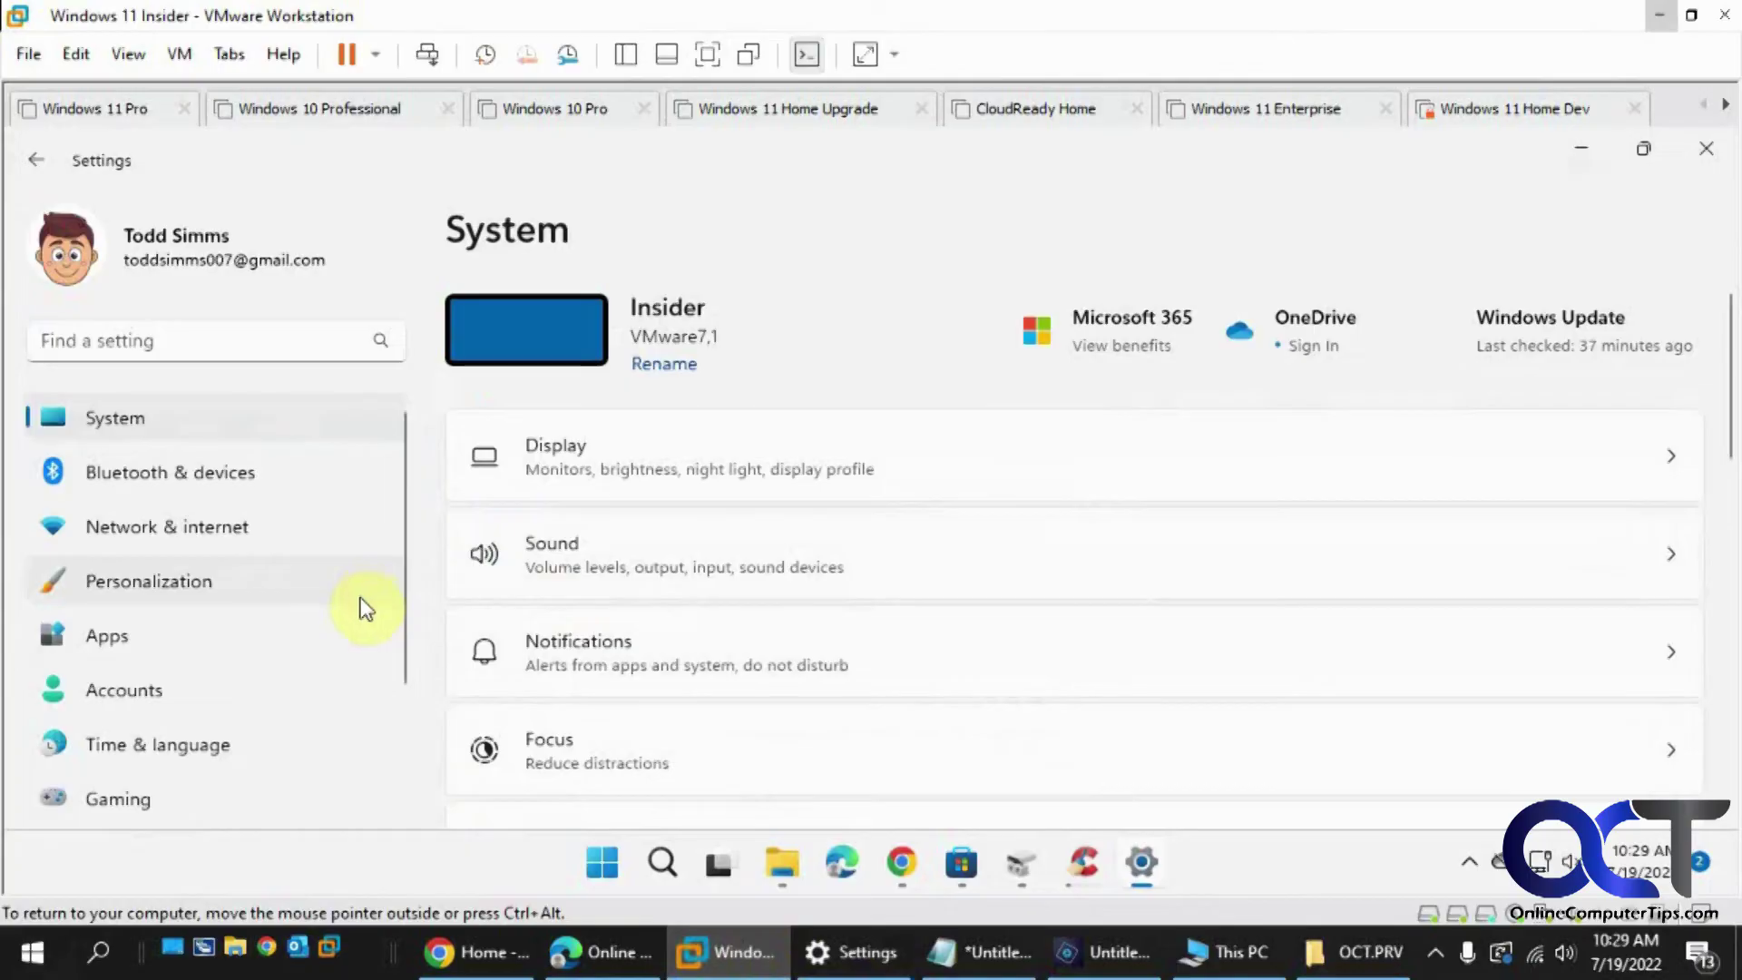
Step: In the guest, open Storage, review the 40.7 GB Other folders, and return to Local Disk (C:)
scroll(713, 604, down, 3)
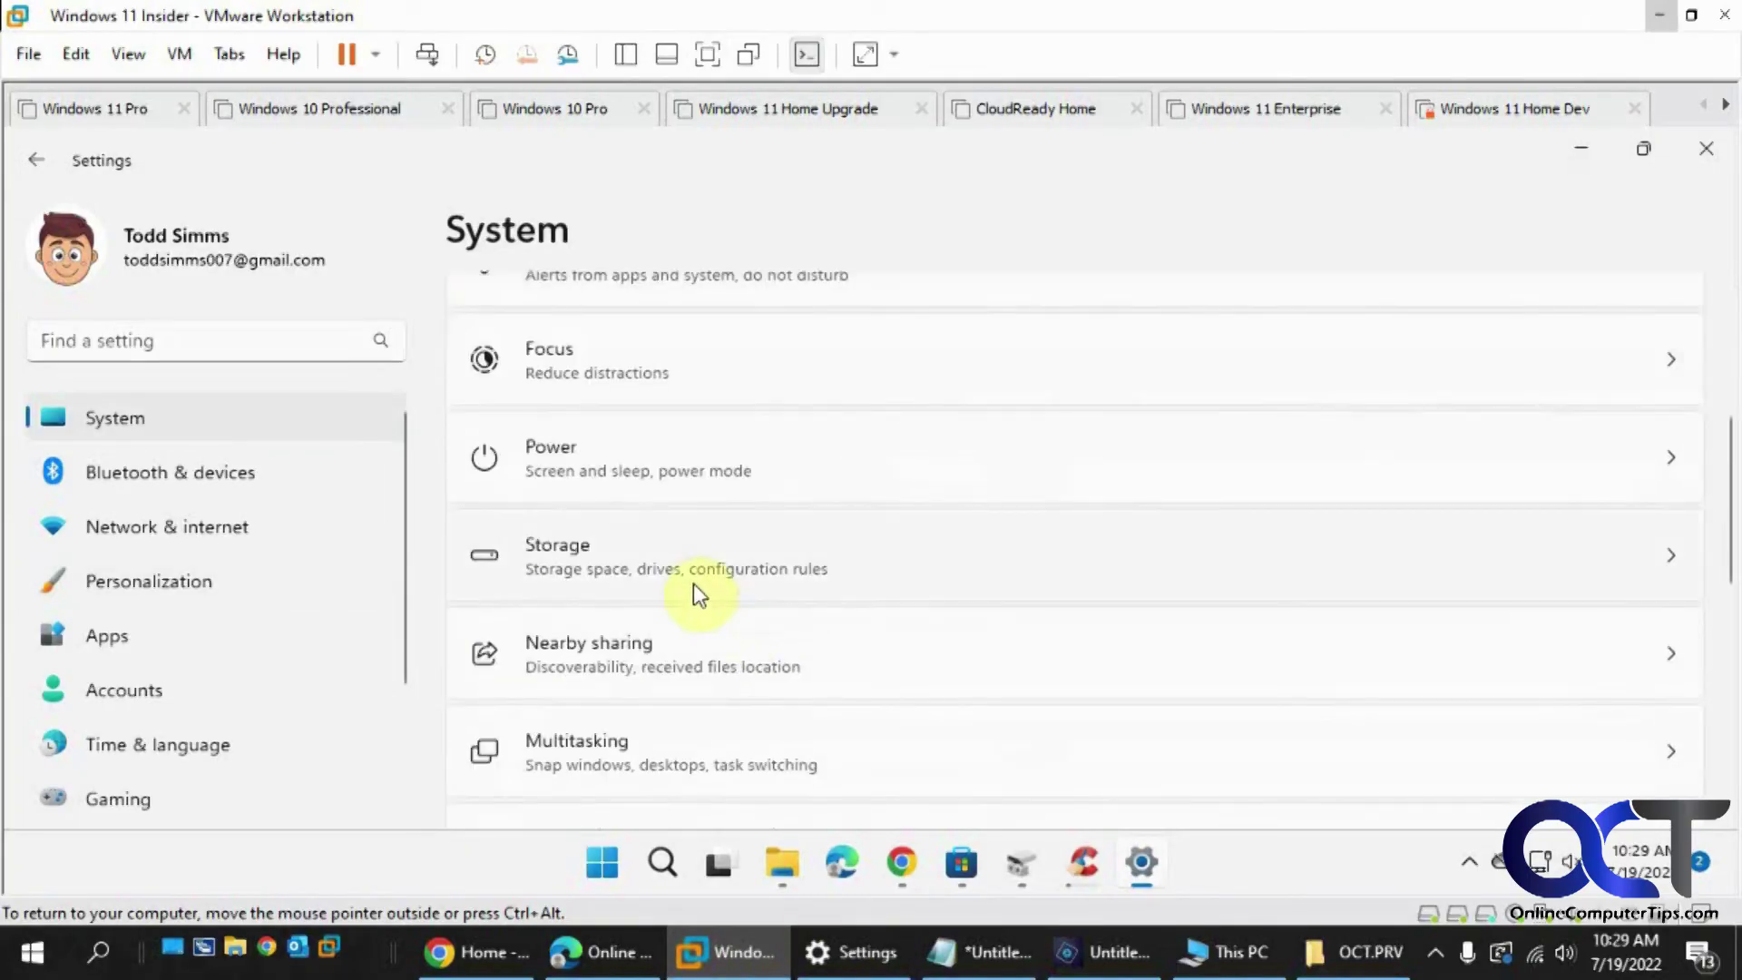
click(681, 557)
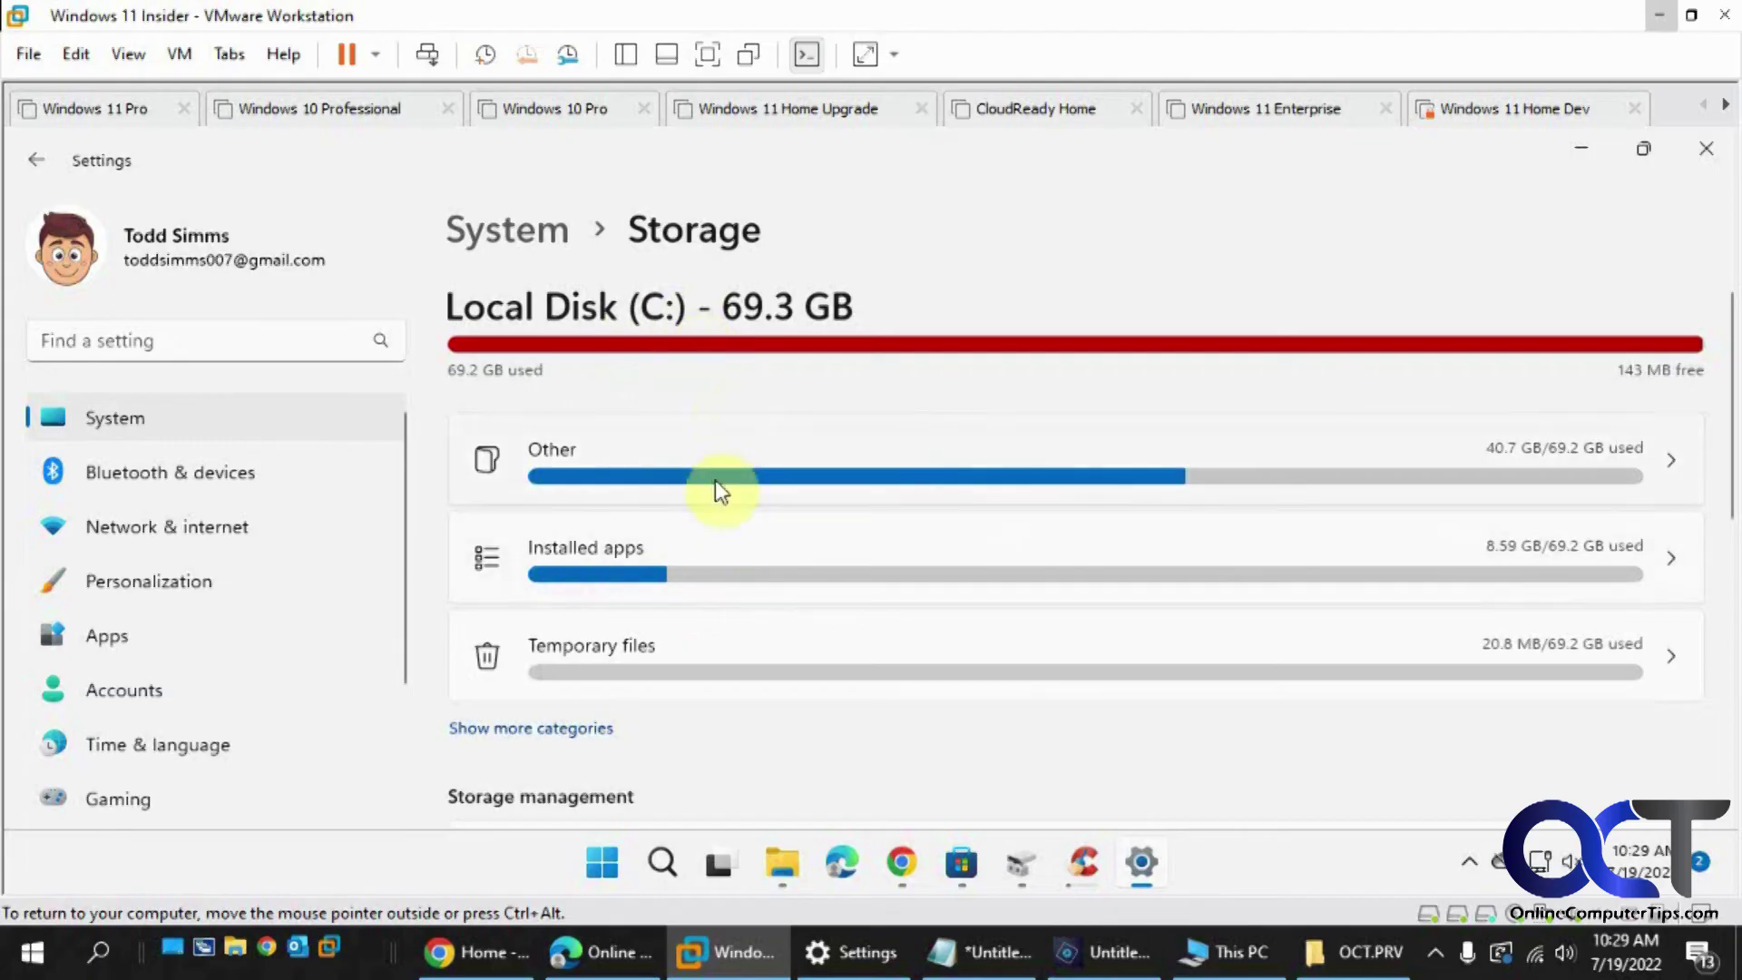
click(949, 450)
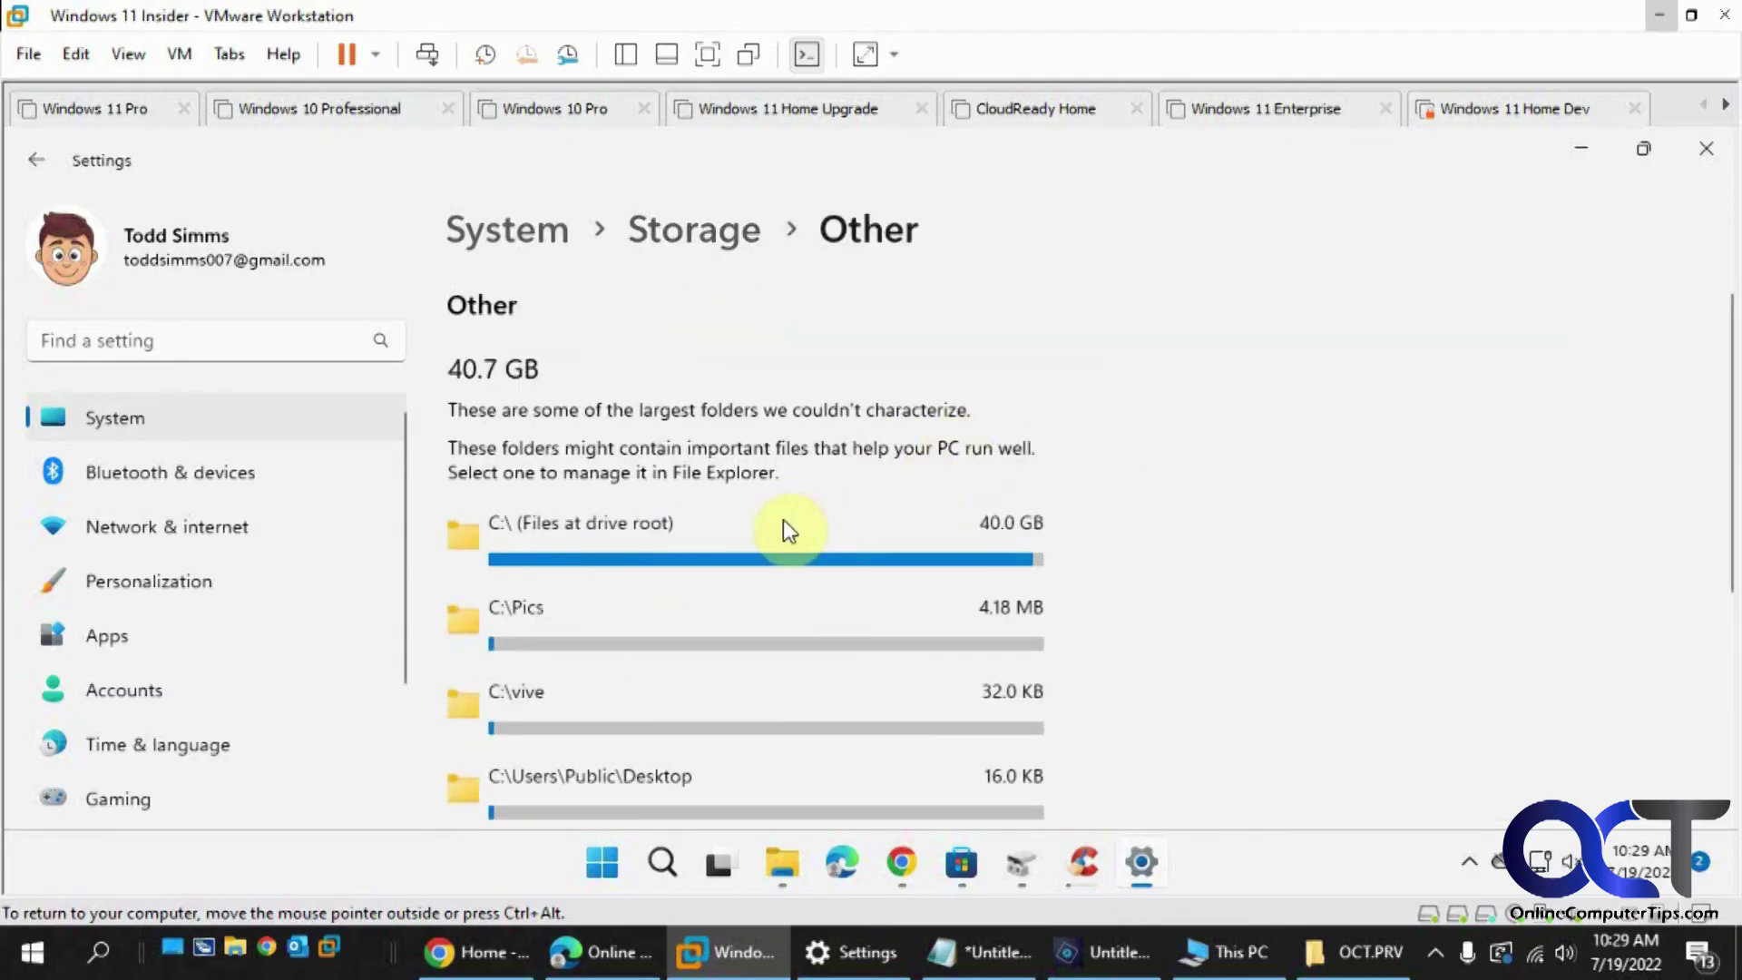
scroll(780, 519, down, 5)
scroll(772, 516, up, 5)
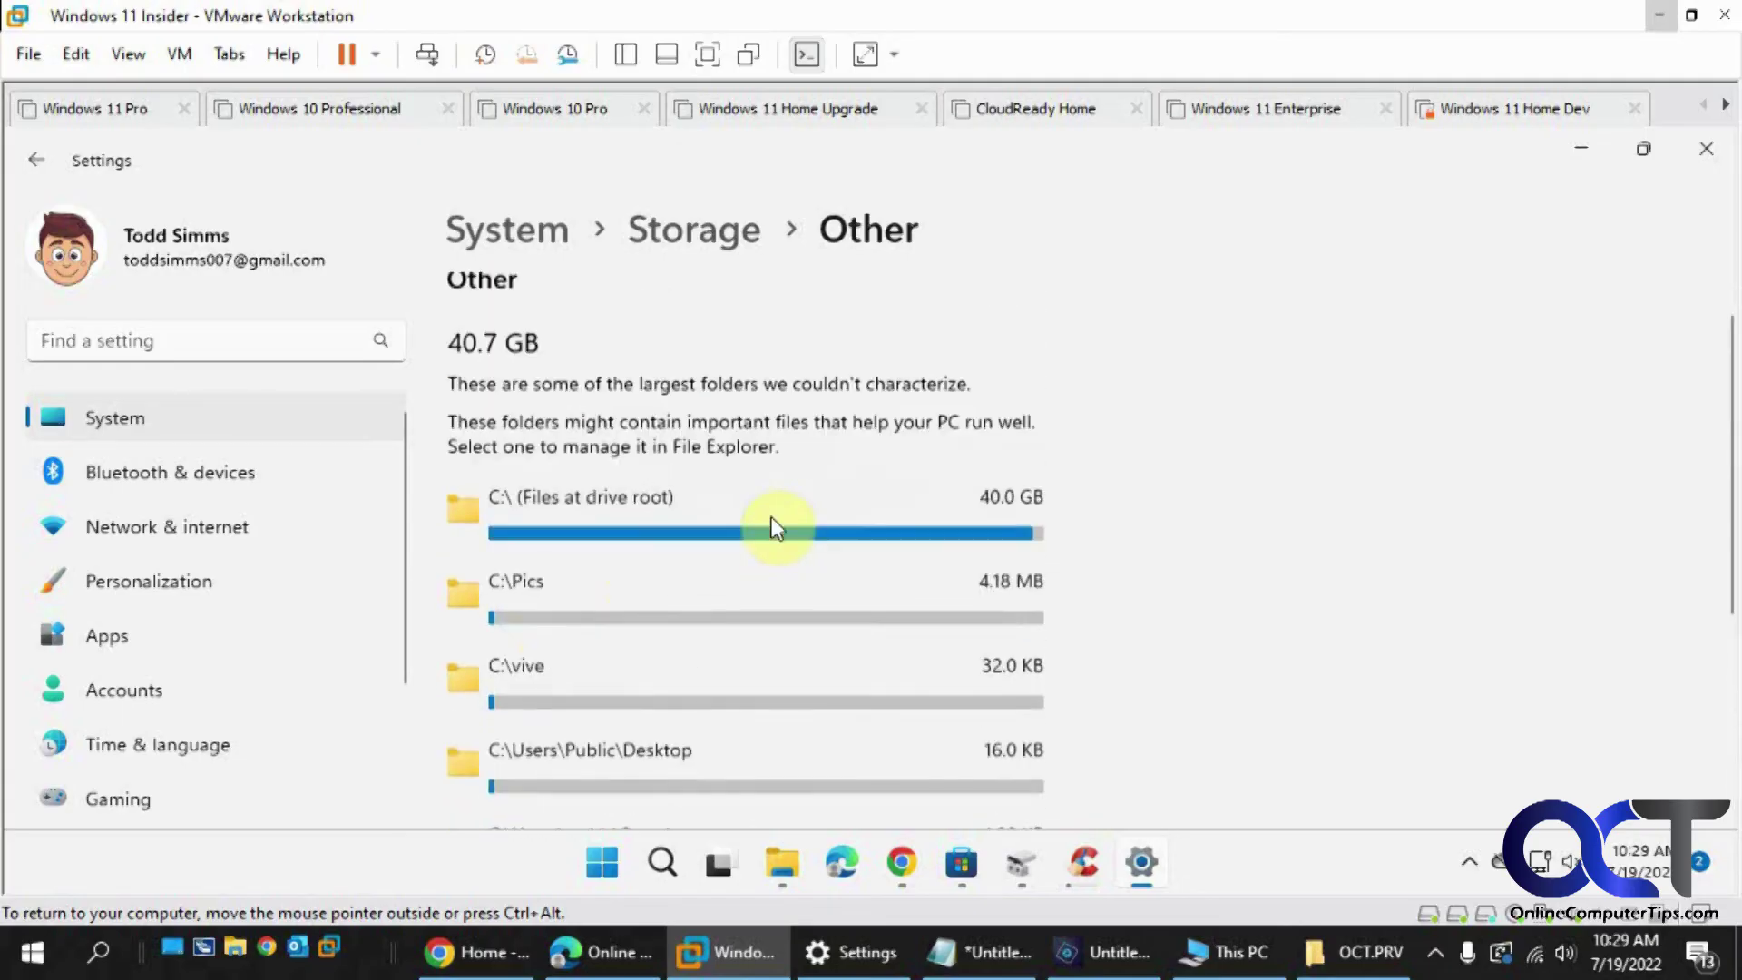
click(658, 238)
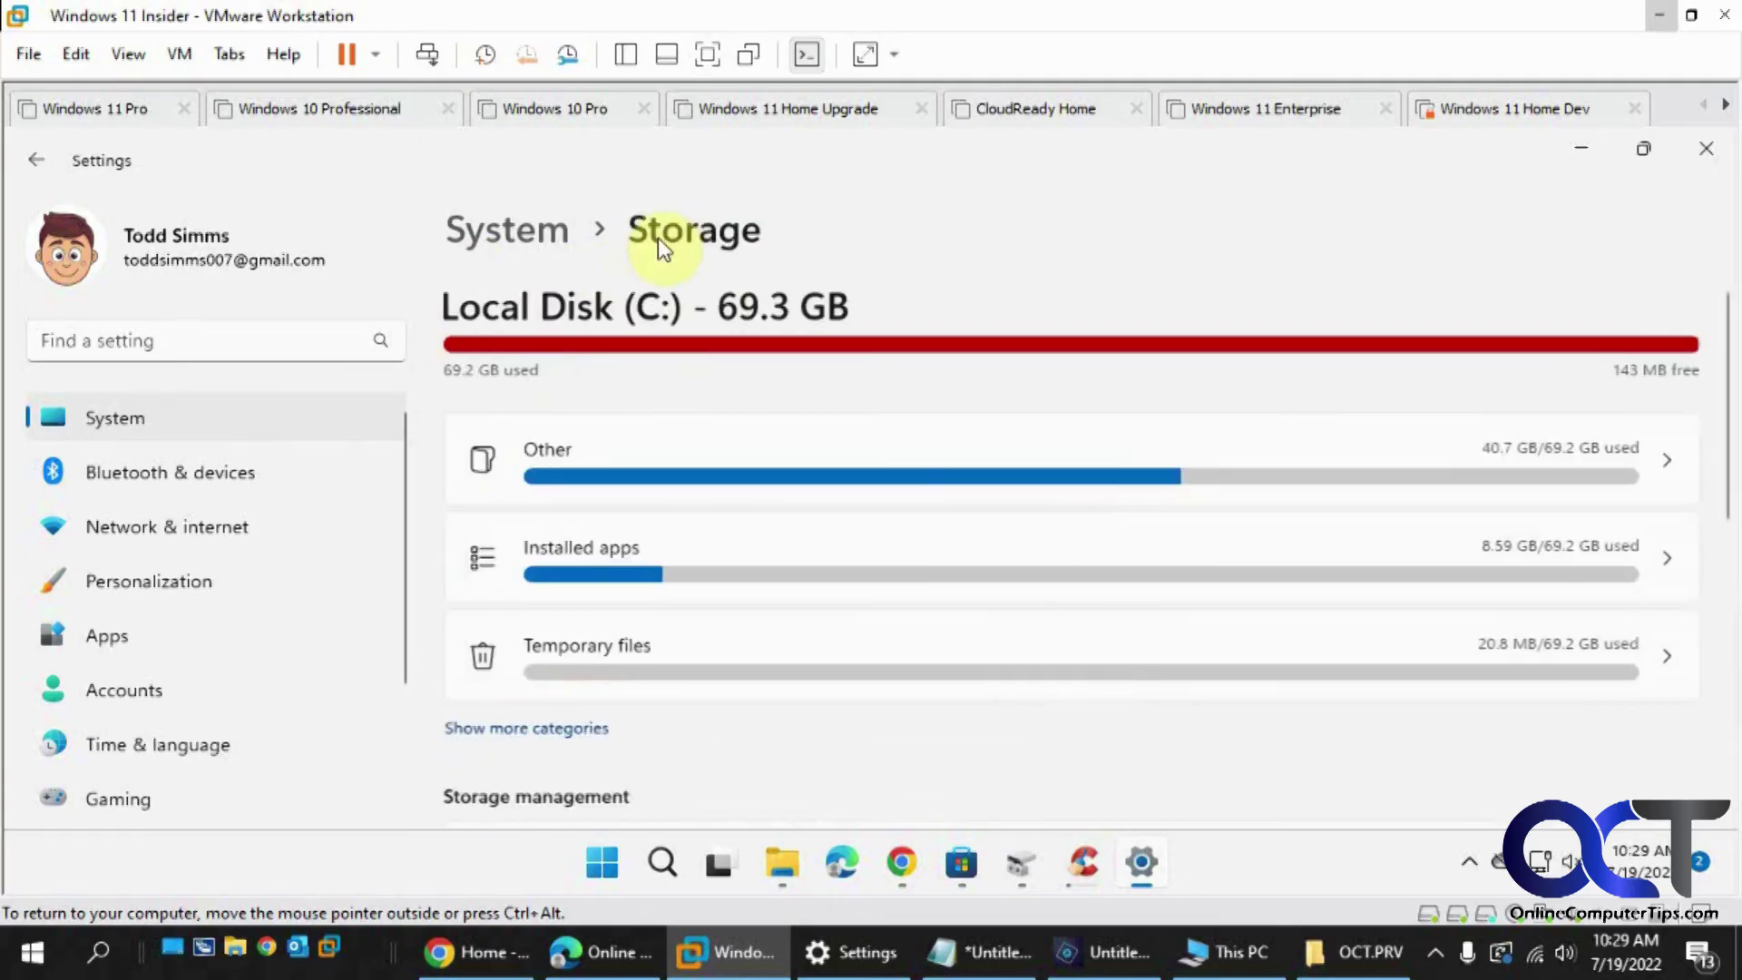
Step: Remove the 67.0 MB of selected temporary files from the guest's C: drive and confirm
click(692, 642)
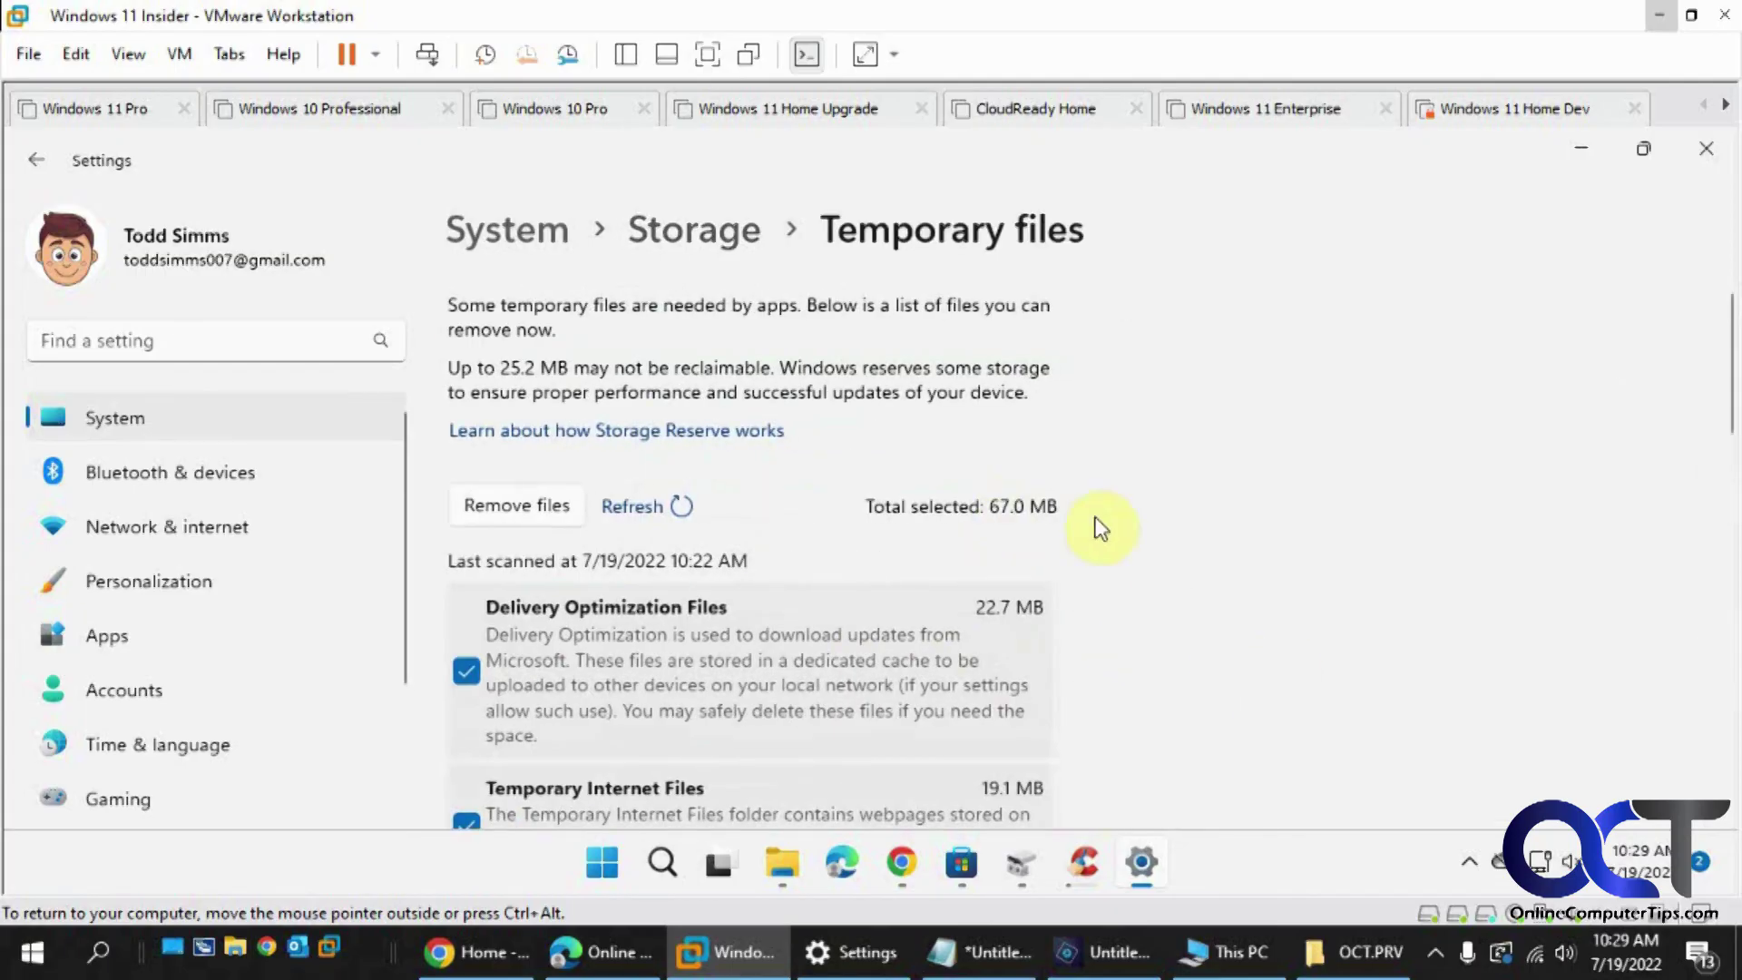
click(558, 509)
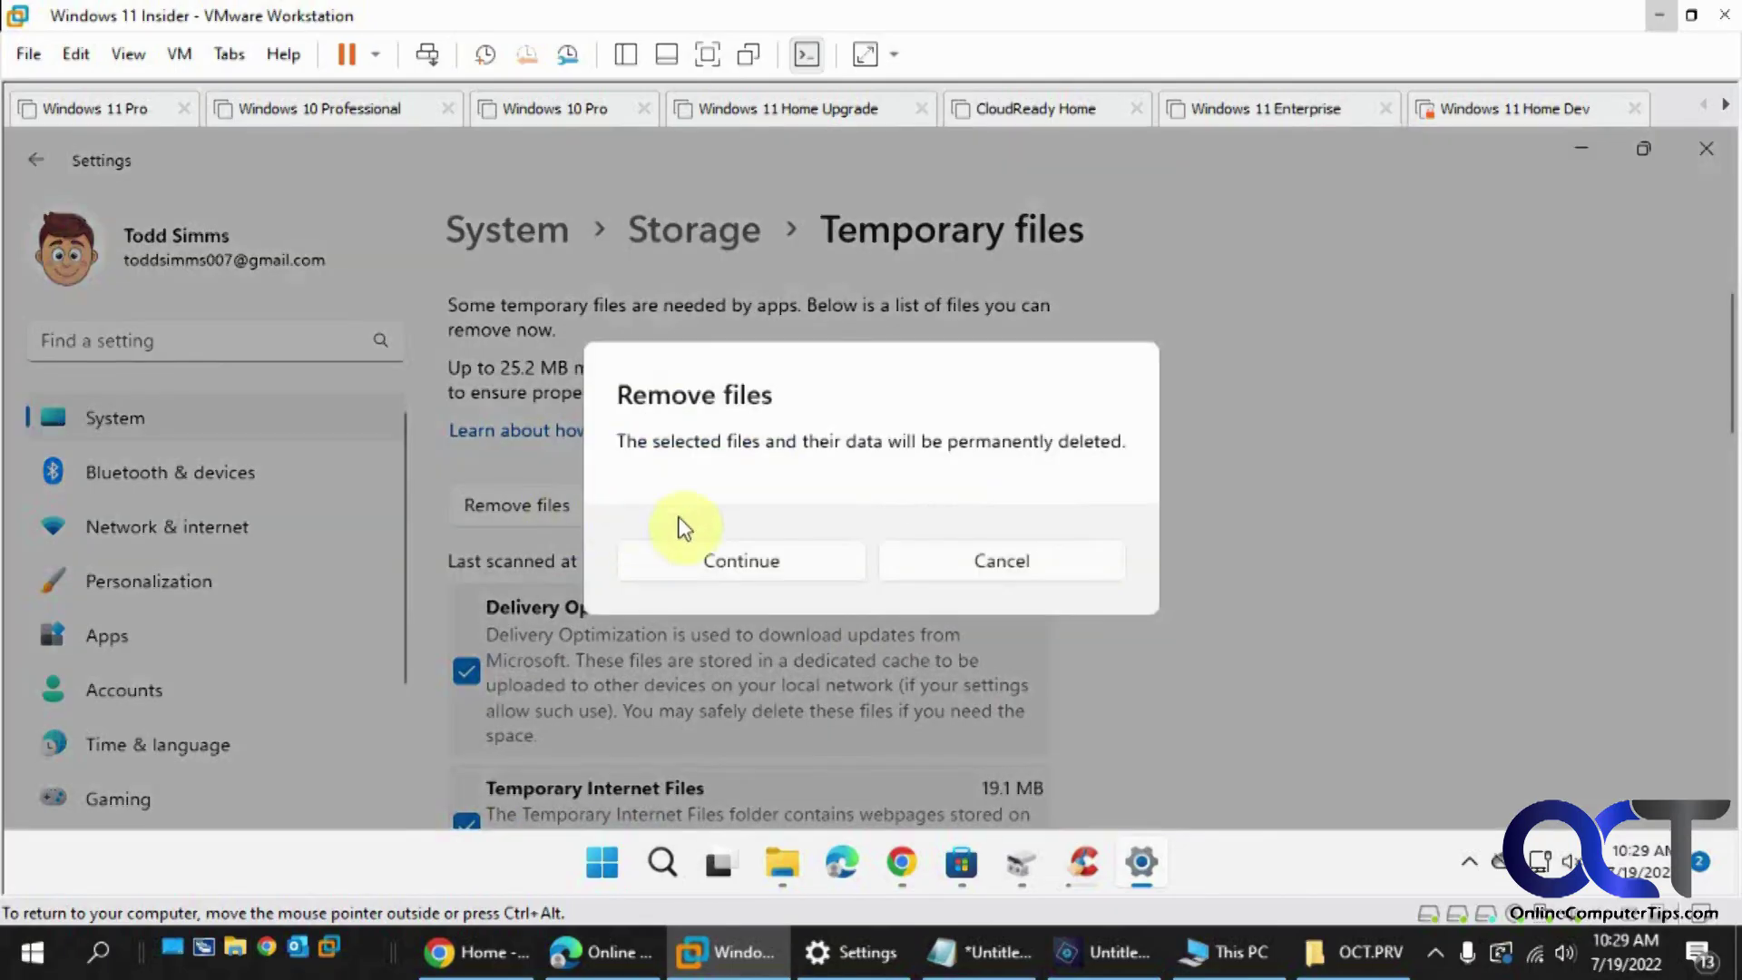
click(730, 560)
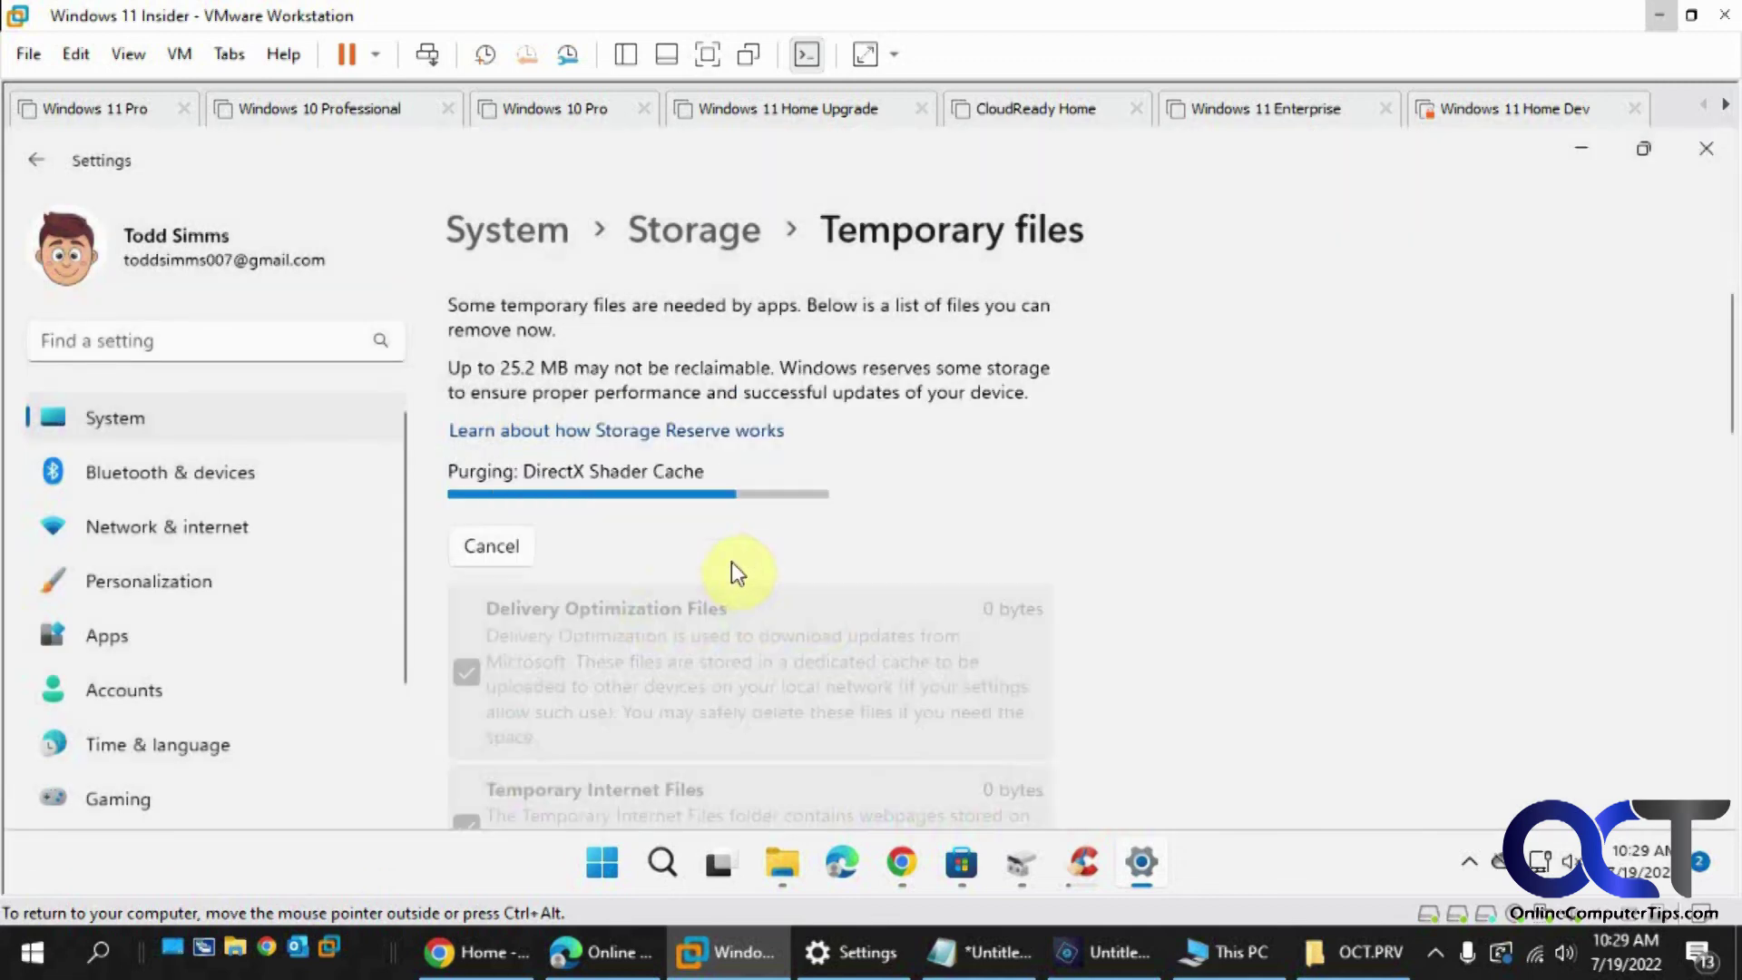